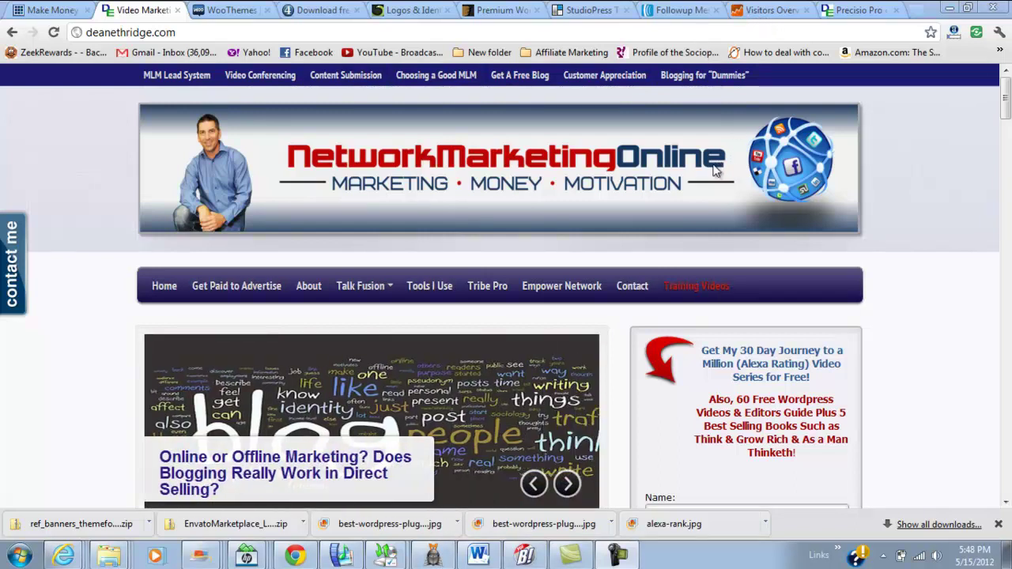
# Open the blog's Training Videos page, scroll through its video thumbnail grid, and return to the top
pyautogui.click(685, 193)
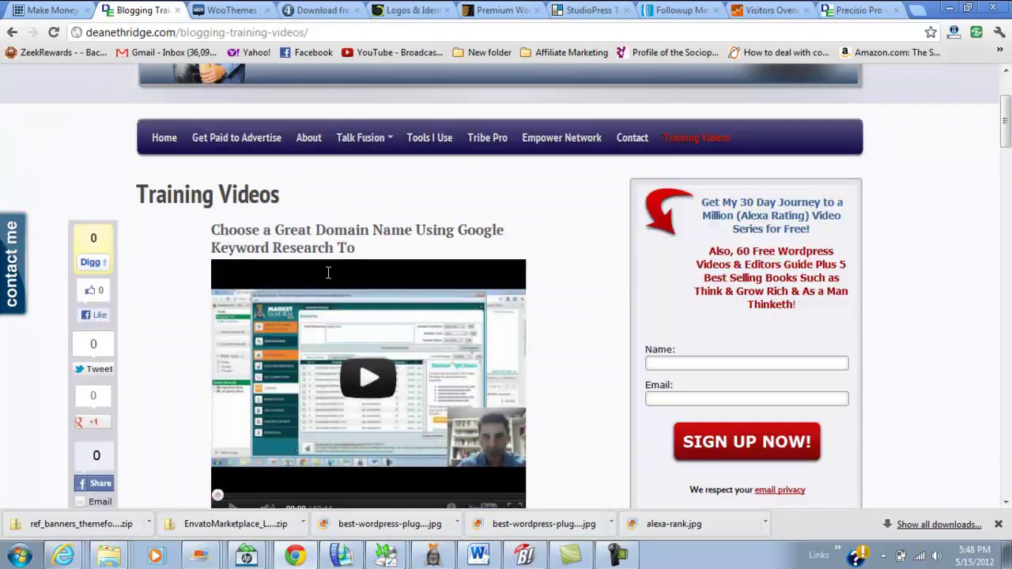
pyautogui.scroll(-5, 326, 272)
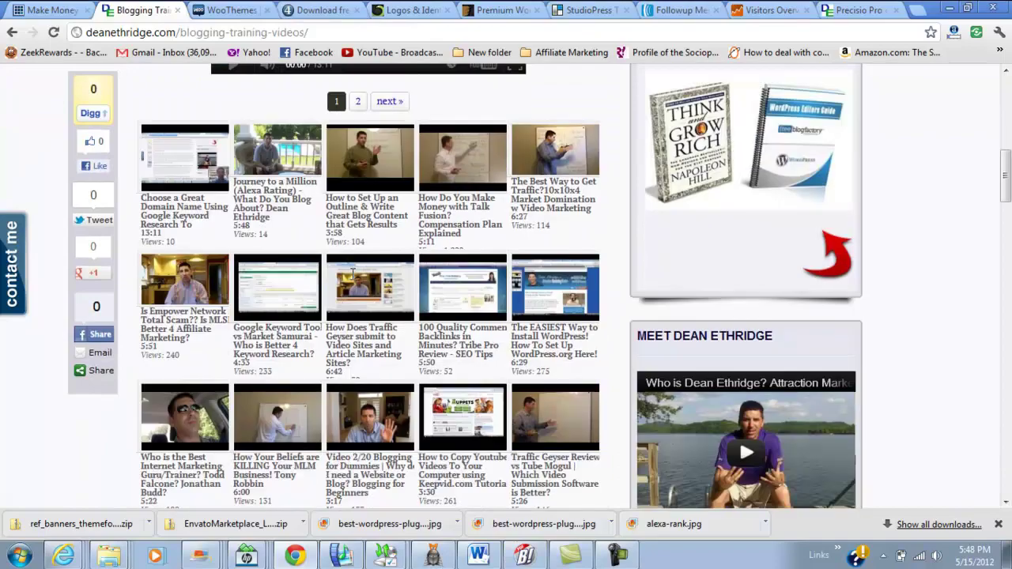
pyautogui.scroll(-2, 356, 289)
pyautogui.scroll(-1, 354, 285)
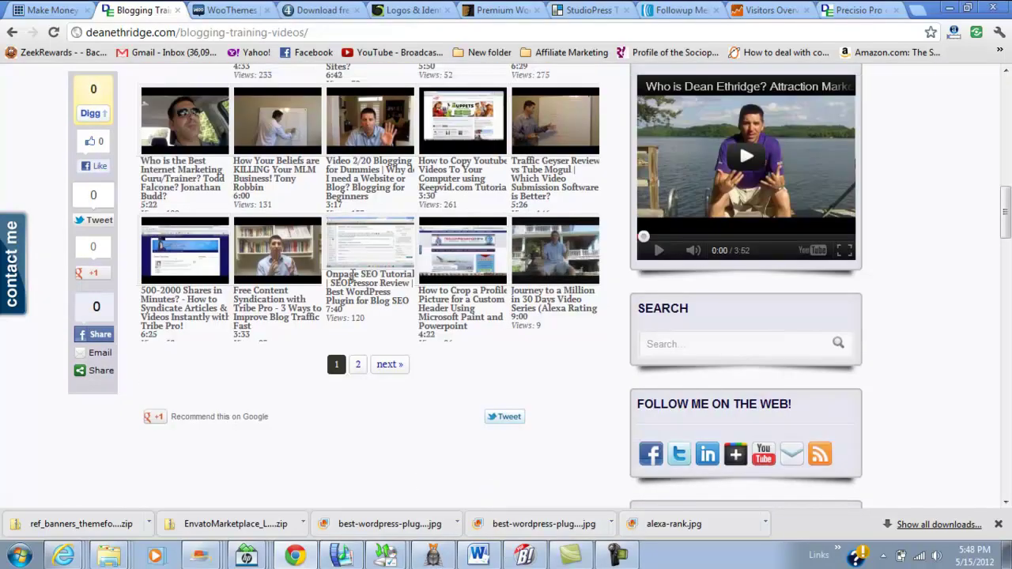
pyautogui.scroll(10, 343, 331)
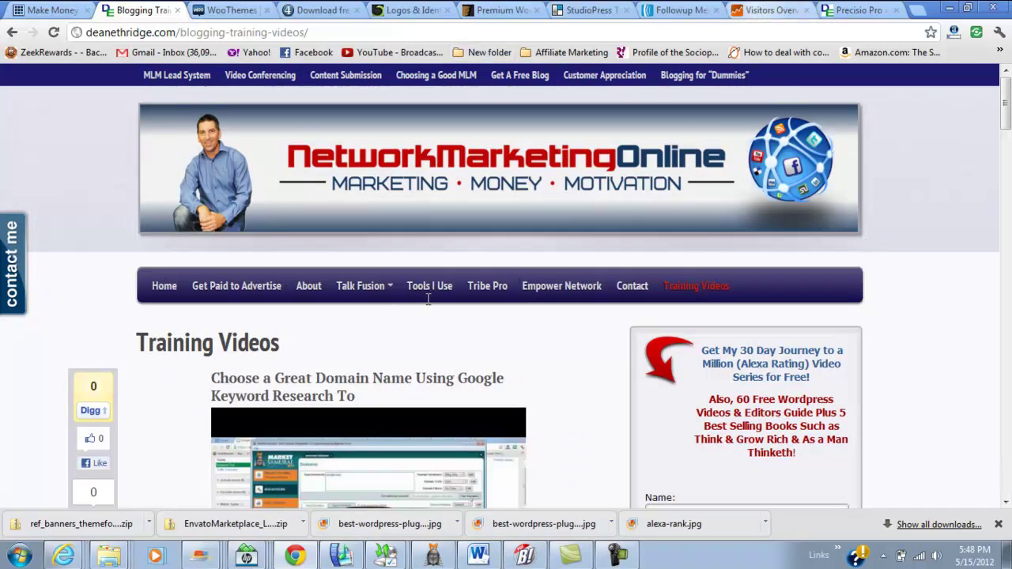
pyautogui.hotkey('ctrl', '9')
pyautogui.scroll(3, 439, 308)
pyautogui.scroll(-1, 438, 310)
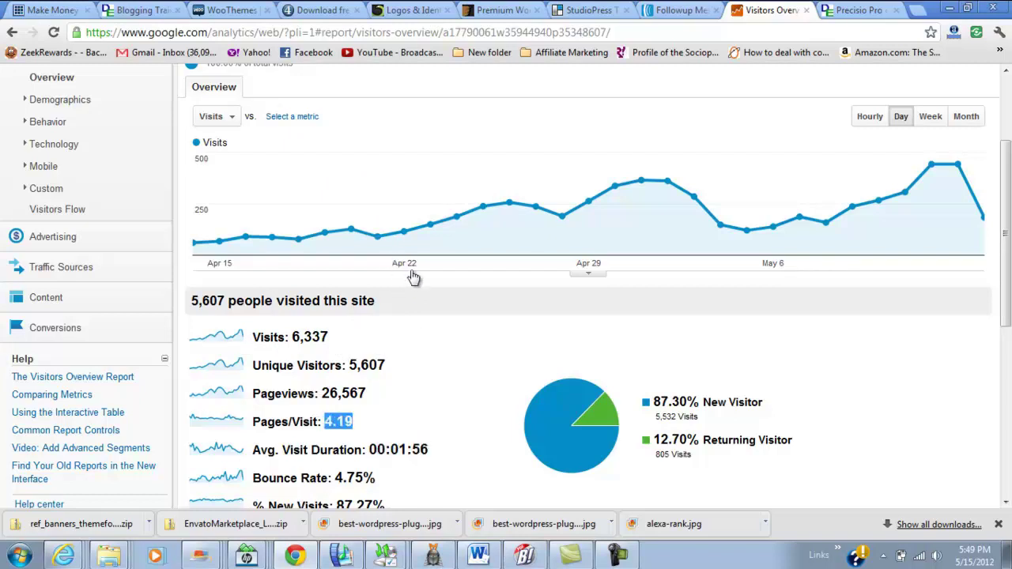
pyautogui.scroll(-1, 410, 274)
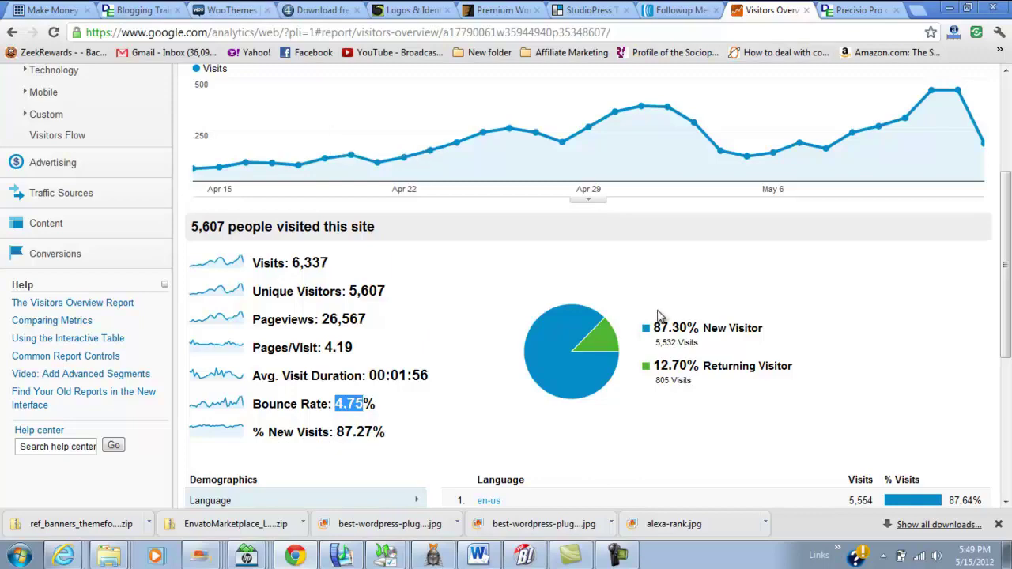
pyautogui.hotkey('ctrl', '2')
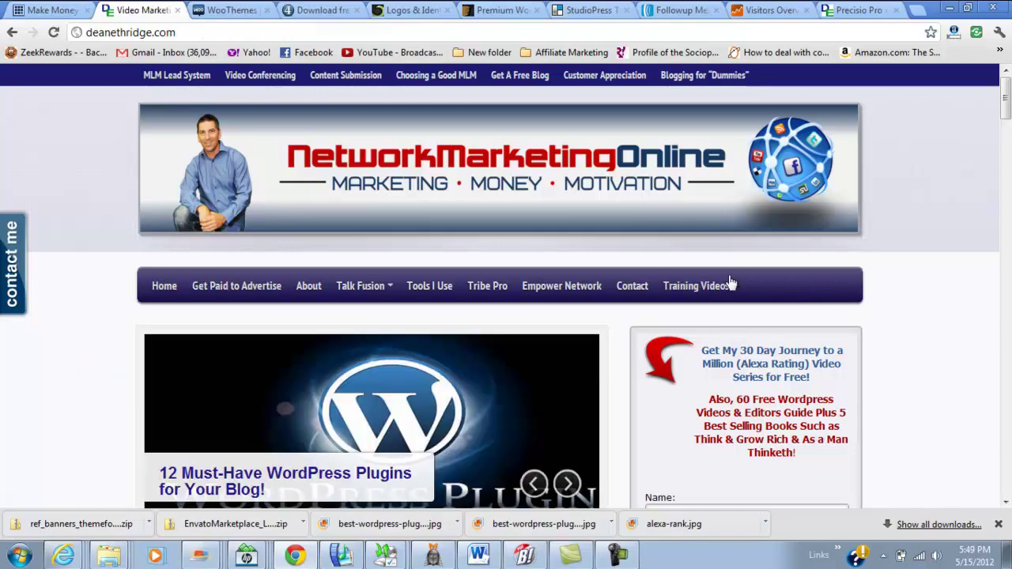
# Scroll down the home page's recent posts and sidebar widgets, then back up to the domain-tips slide
pyautogui.scroll(-2, 712, 298)
pyautogui.scroll(-2, 716, 298)
pyautogui.scroll(-2, 719, 317)
pyautogui.scroll(-3, 723, 372)
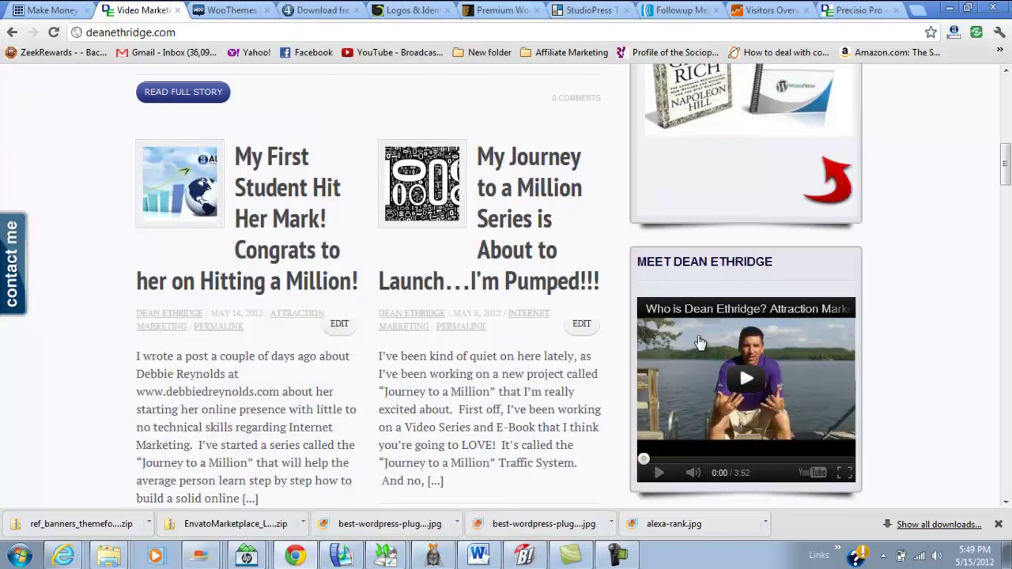
pyautogui.scroll(-4, 718, 346)
pyautogui.scroll(-2, 788, 343)
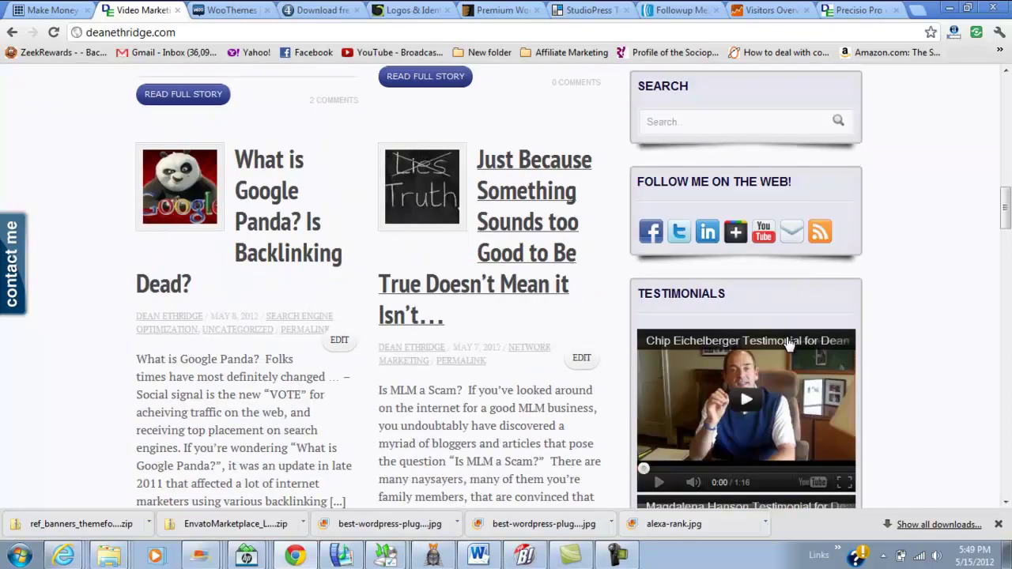
pyautogui.scroll(-3, 396, 303)
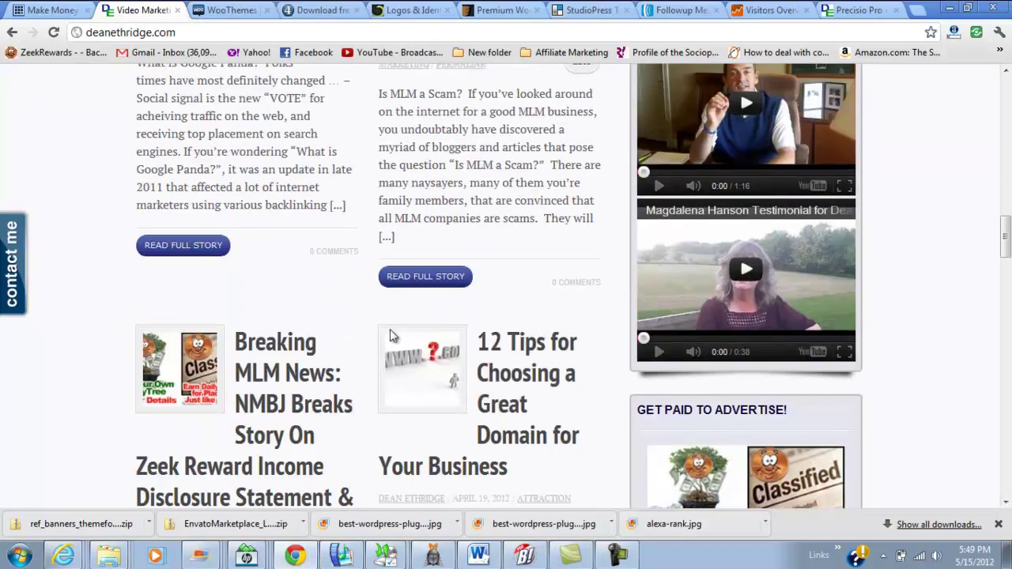
pyautogui.scroll(-1, 402, 345)
pyautogui.scroll(-7, 412, 331)
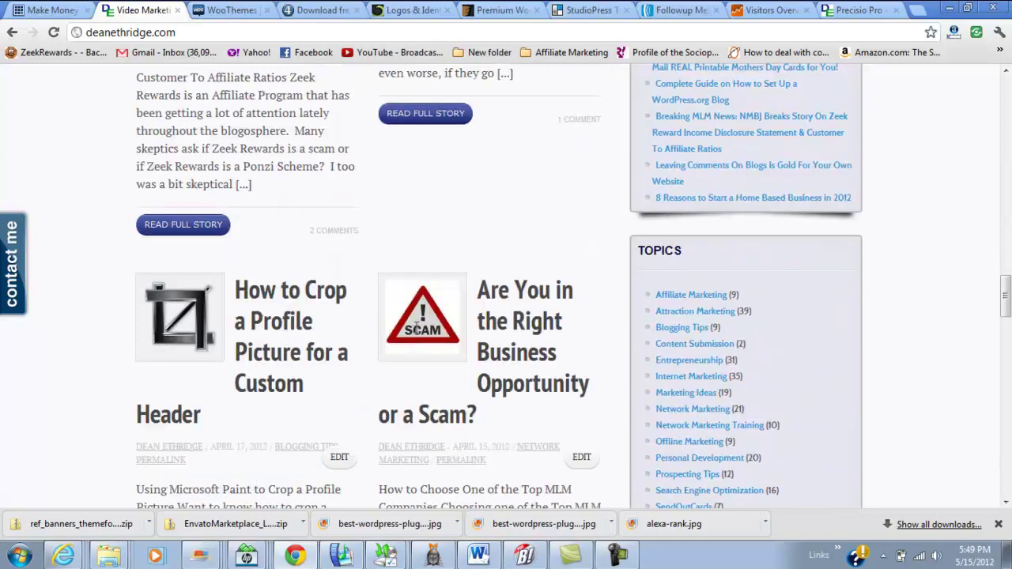
pyautogui.scroll(-4, 421, 327)
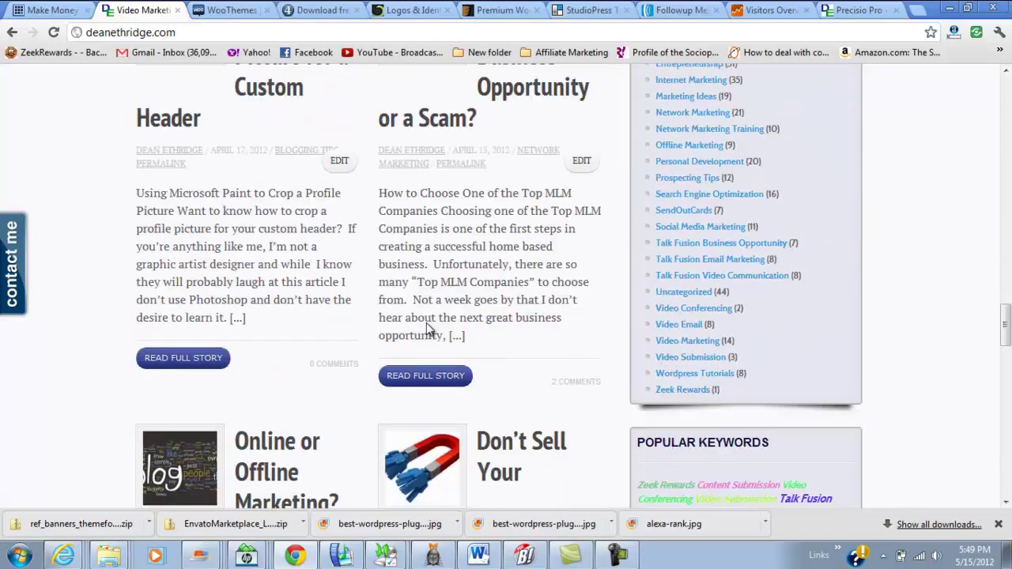
pyautogui.scroll(-2, 427, 328)
pyautogui.scroll(5, 731, 294)
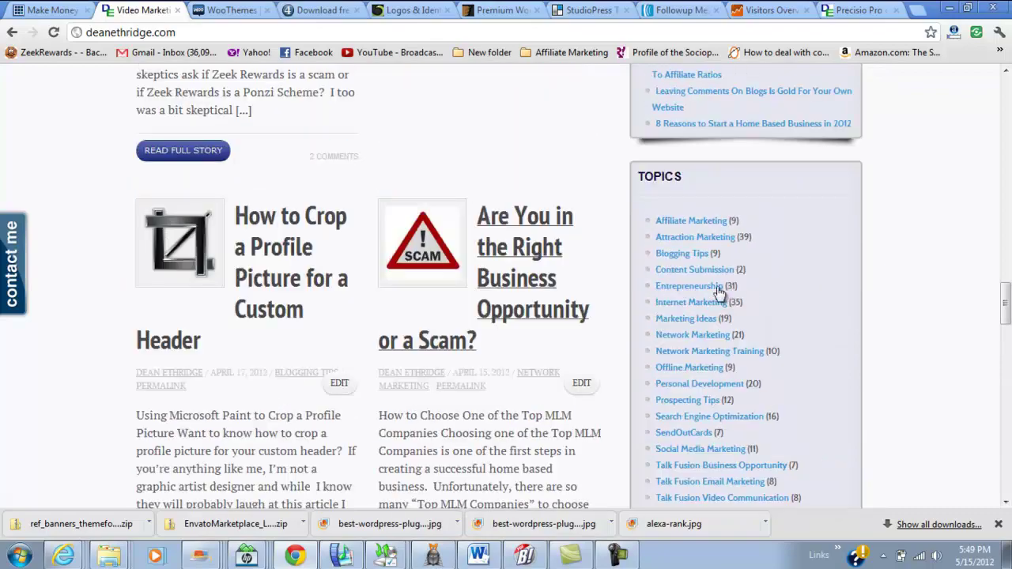
pyautogui.scroll(15, 158, 300)
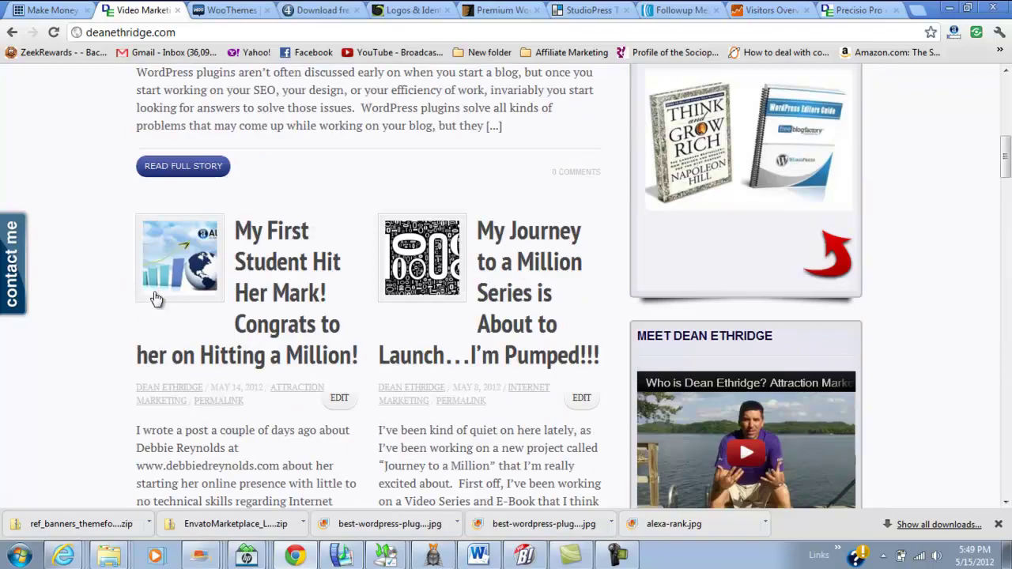
pyautogui.scroll(7, 158, 297)
pyautogui.scroll(-1, 258, 293)
pyautogui.scroll(-1, 305, 289)
pyautogui.scroll(3, 310, 289)
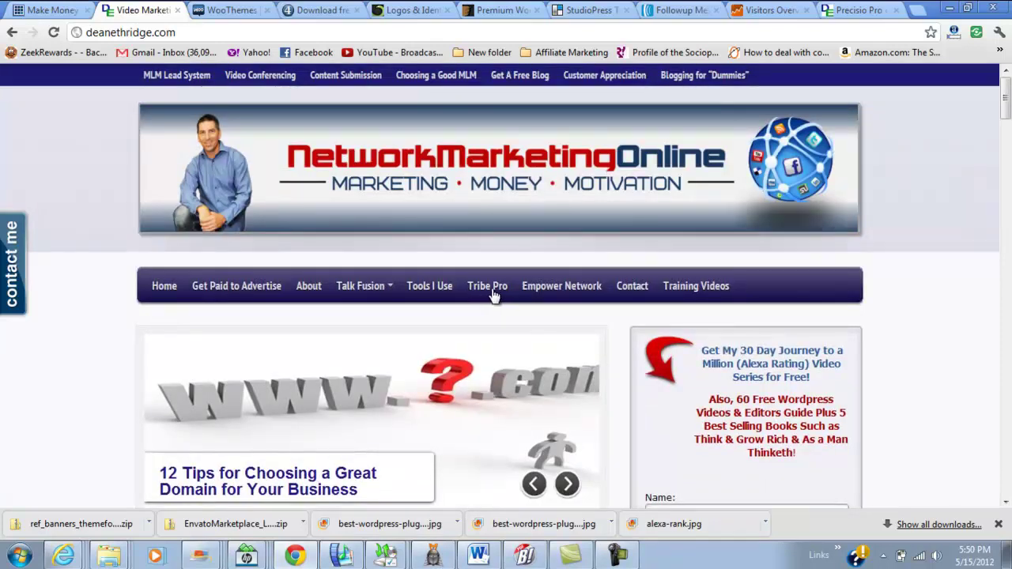
pyautogui.scroll(-1, 569, 293)
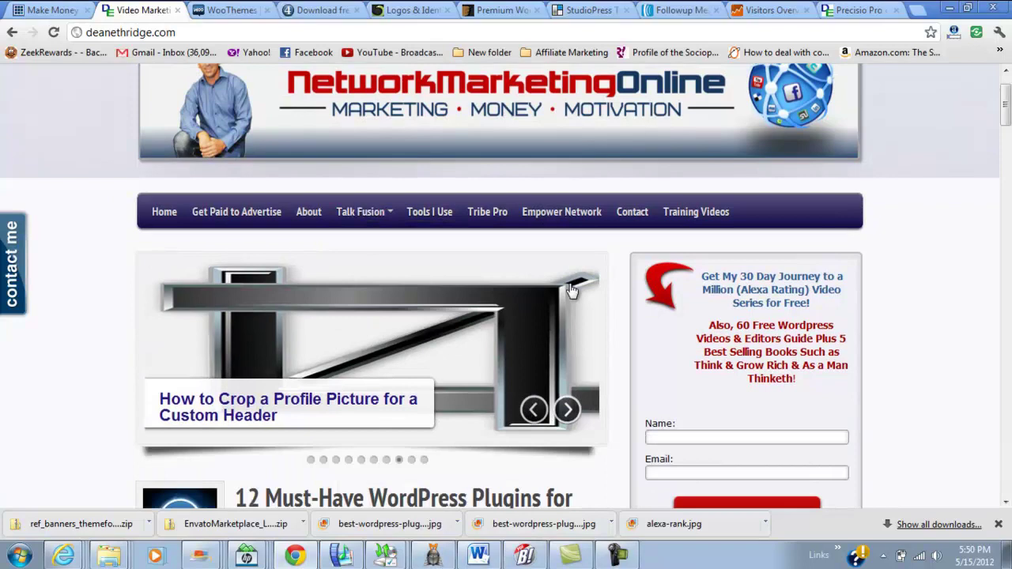
pyautogui.scroll(-1, 573, 292)
pyautogui.scroll(-1, 569, 296)
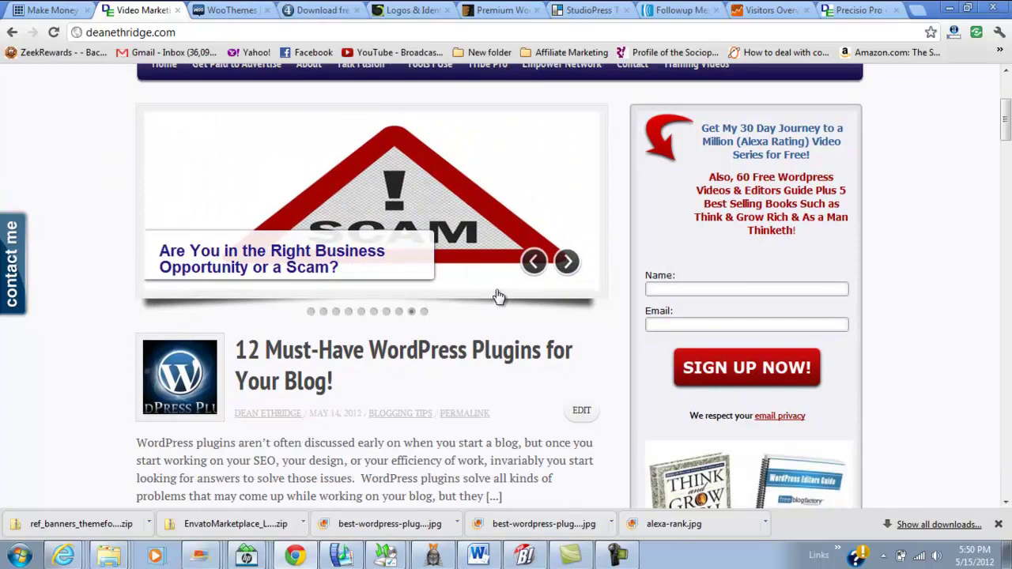
pyautogui.click(669, 314)
pyautogui.scroll(-2, 685, 310)
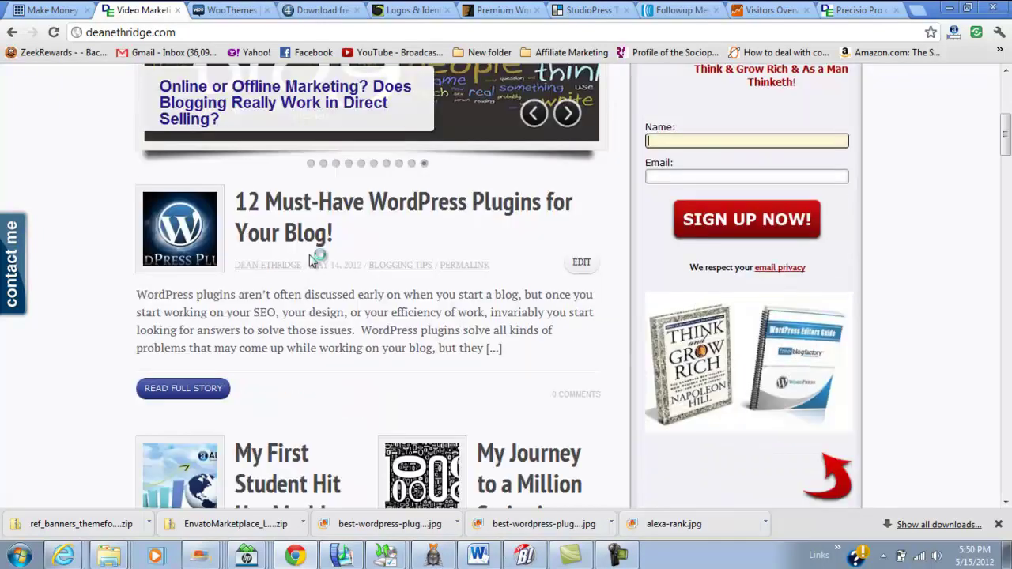
pyautogui.scroll(1, 743, 260)
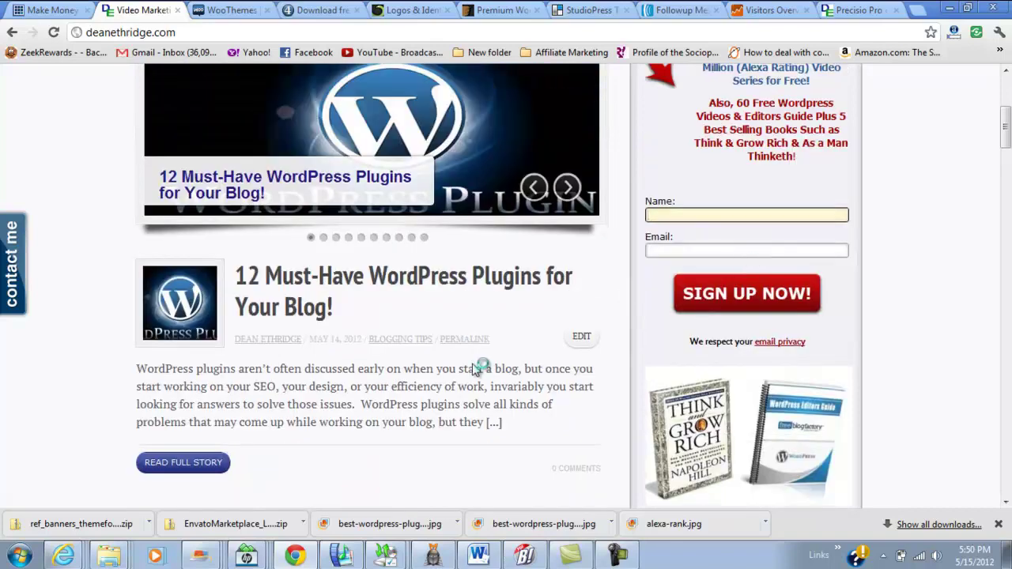
pyautogui.scroll(1, 503, 408)
pyautogui.scroll(1, 518, 434)
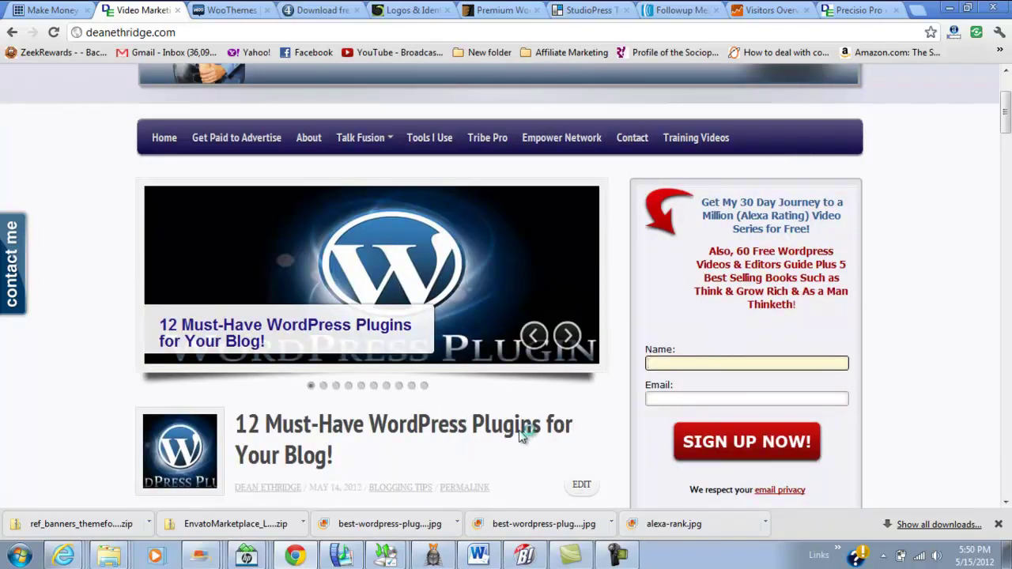
pyautogui.moveTo(539, 380); pyautogui.dragTo(525, 382)
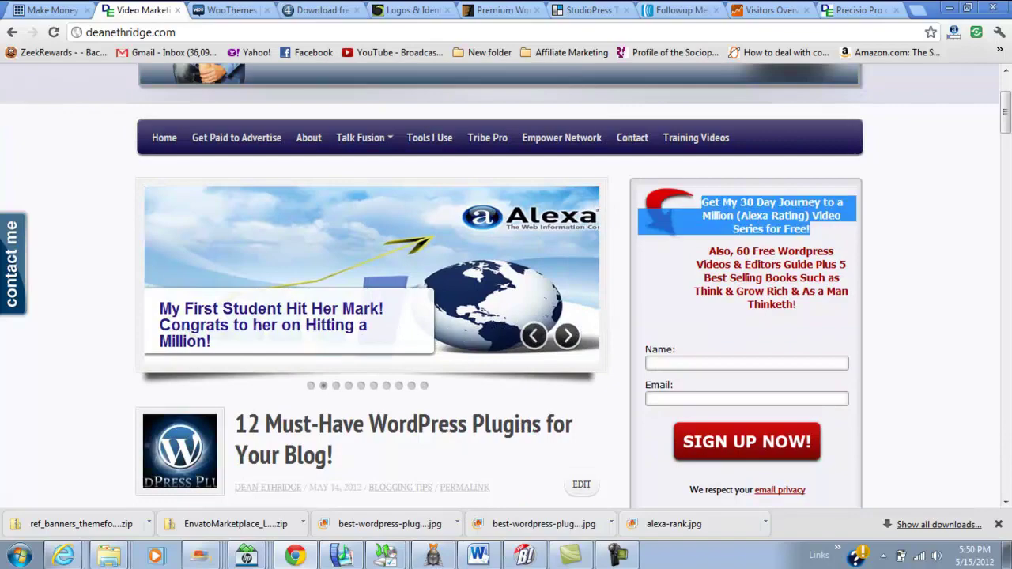
pyautogui.click(502, 378)
pyautogui.scroll(-6, 498, 344)
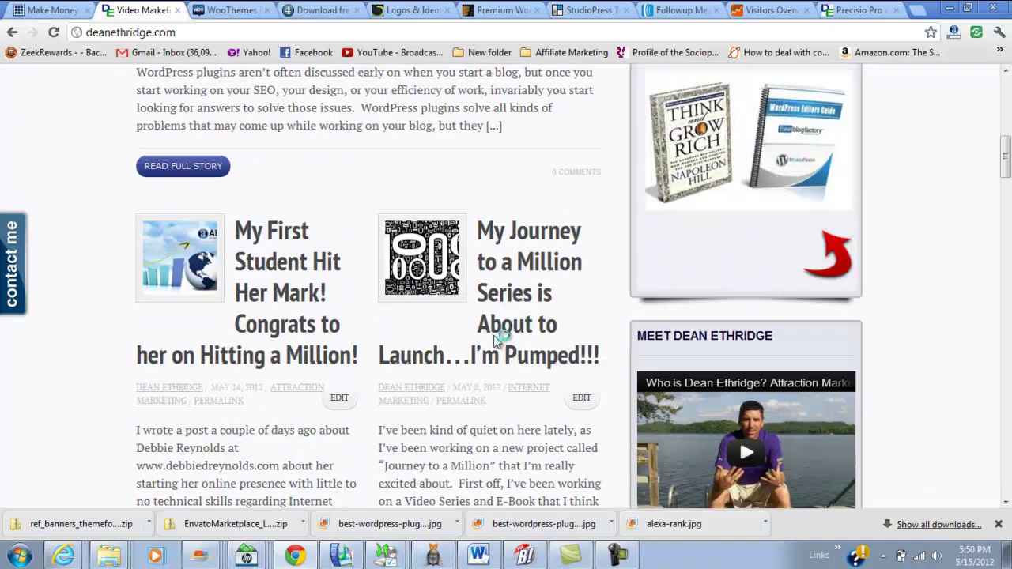
pyautogui.scroll(3, 506, 340)
pyautogui.scroll(3, 512, 352)
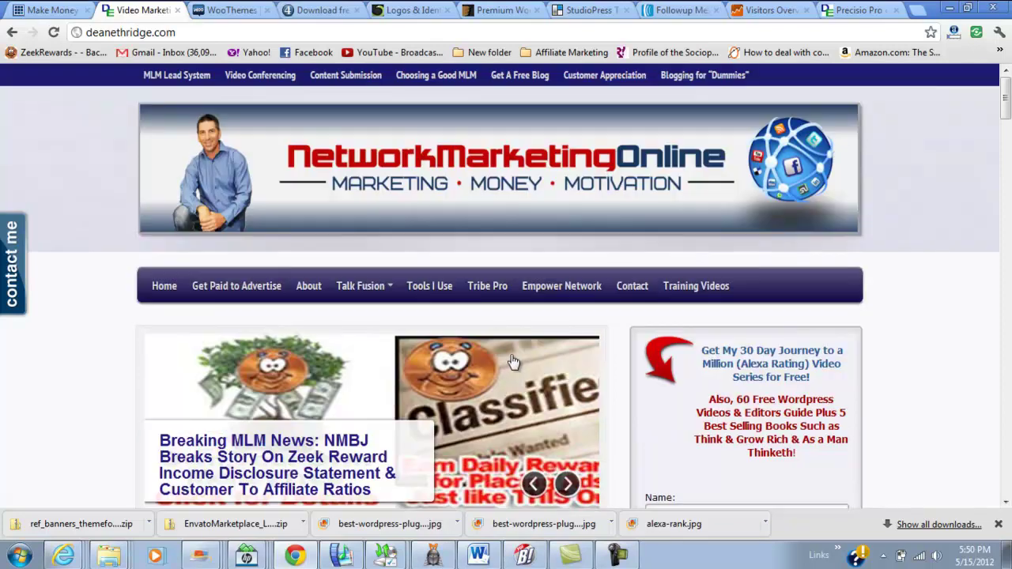
pyautogui.scroll(1, 522, 359)
pyautogui.click(498, 355)
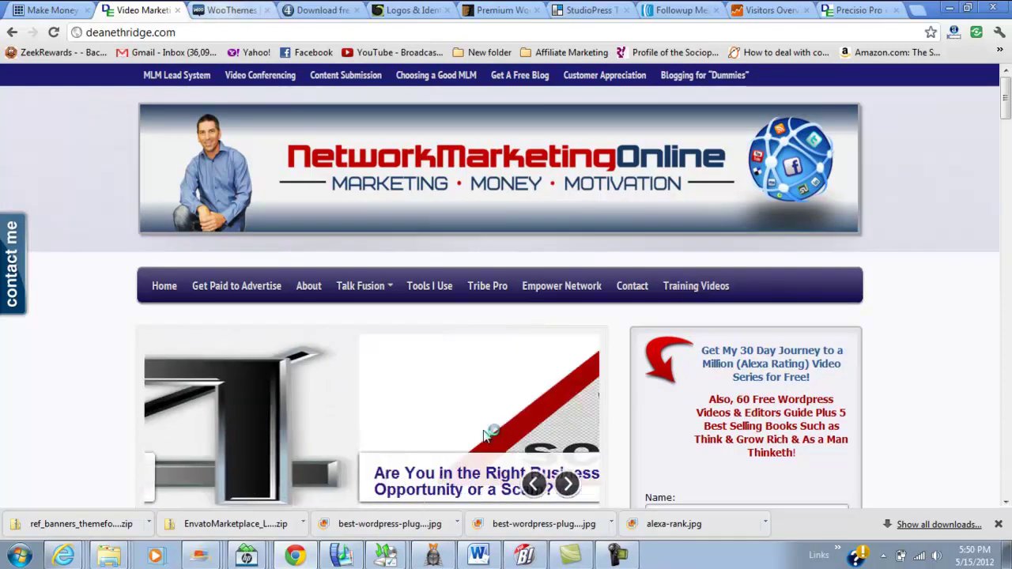
# Scroll the WooThemes gallery (Shelflife, Olya, Sliding) down to the page numbers and back up
pyautogui.hotkey('ctrl', 'Tab')
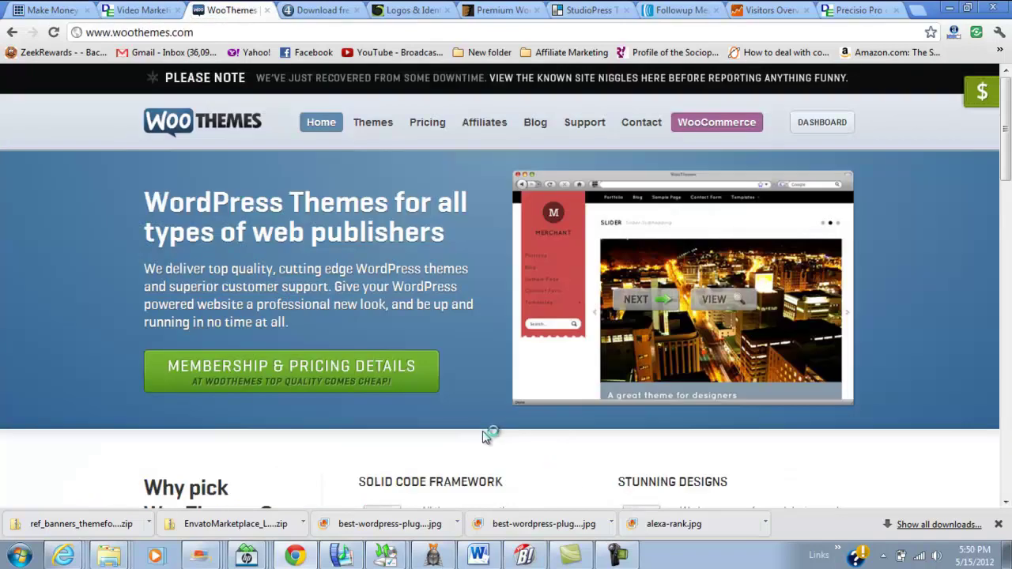
pyautogui.scroll(-5, 486, 435)
pyautogui.scroll(-7, 486, 436)
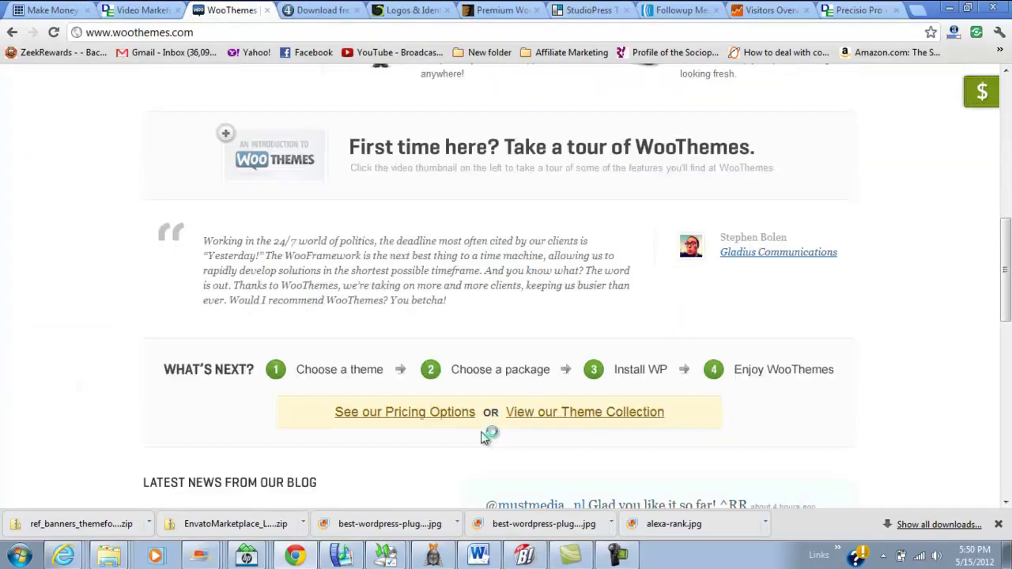
pyautogui.scroll(-4, 486, 436)
pyautogui.press('Home')
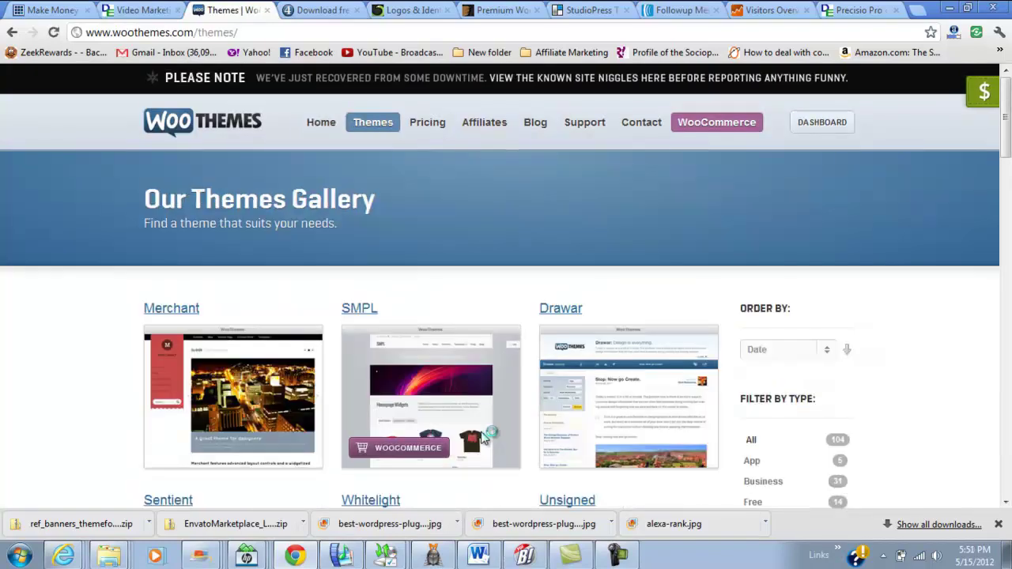
pyautogui.scroll(-2, 484, 439)
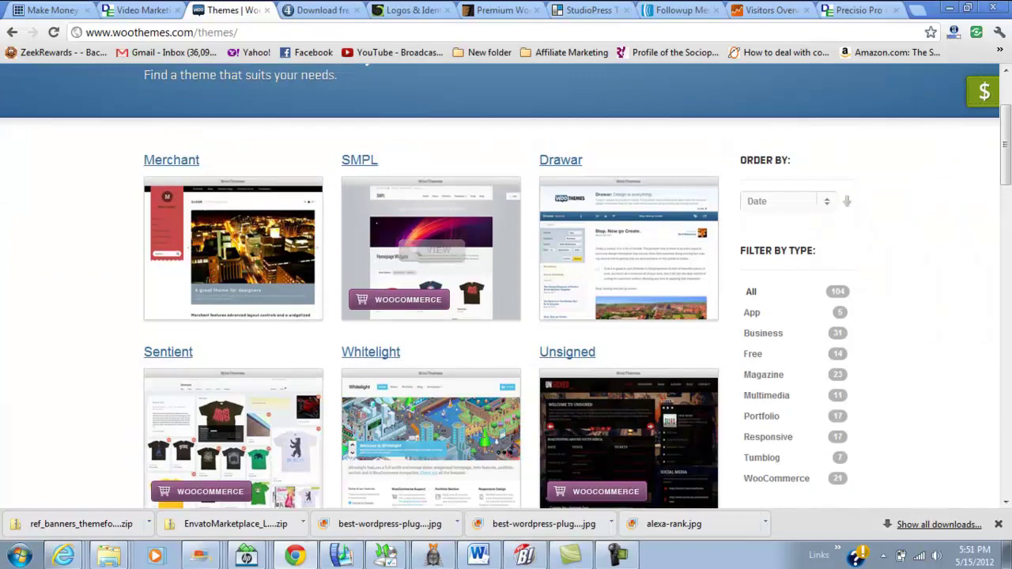
pyautogui.scroll(-3, 483, 432)
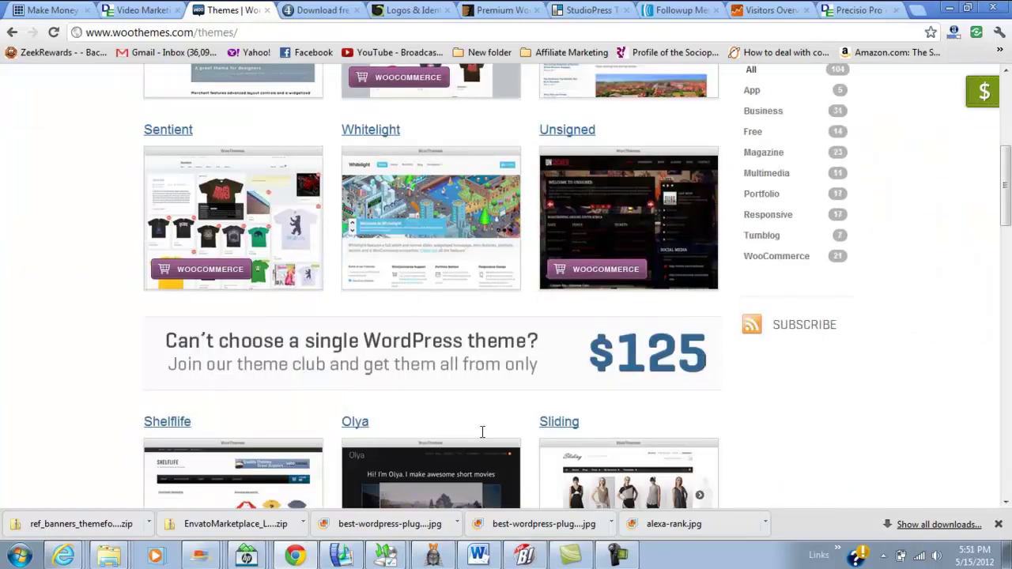
pyautogui.scroll(-5, 483, 432)
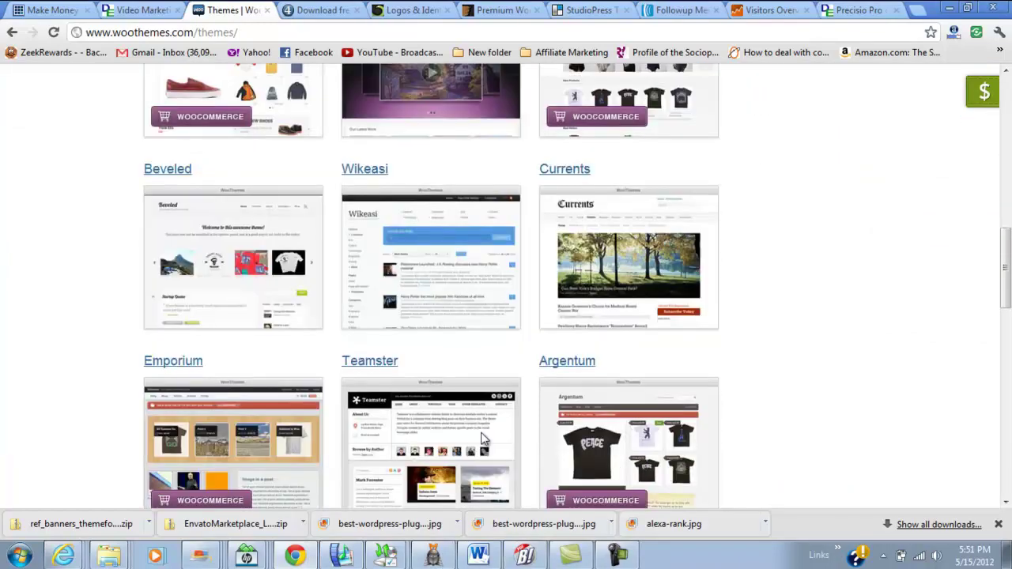
pyautogui.scroll(-6, 485, 439)
pyautogui.scroll(-6, 485, 439)
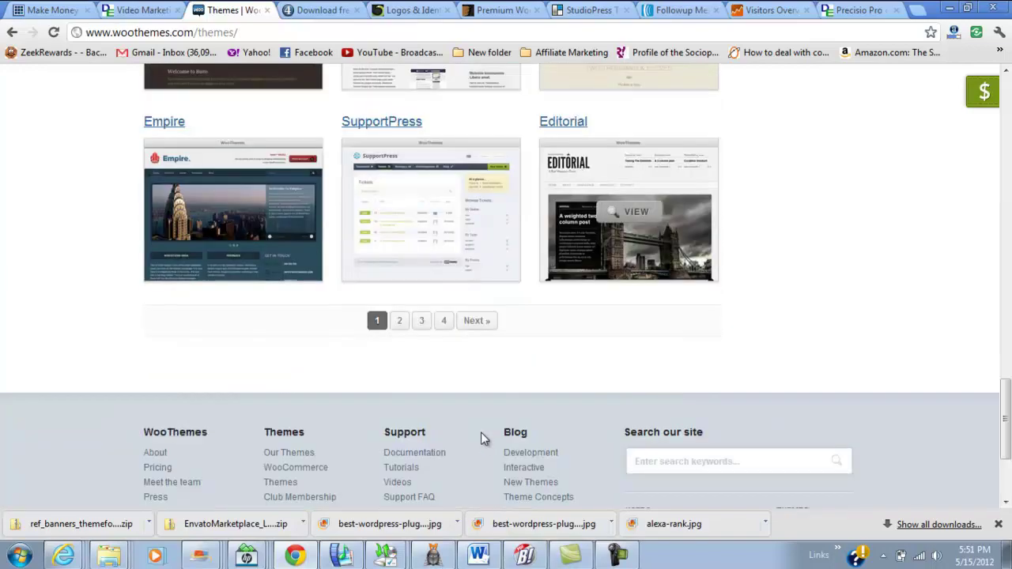
pyautogui.scroll(8, 484, 438)
pyautogui.scroll(6, 487, 427)
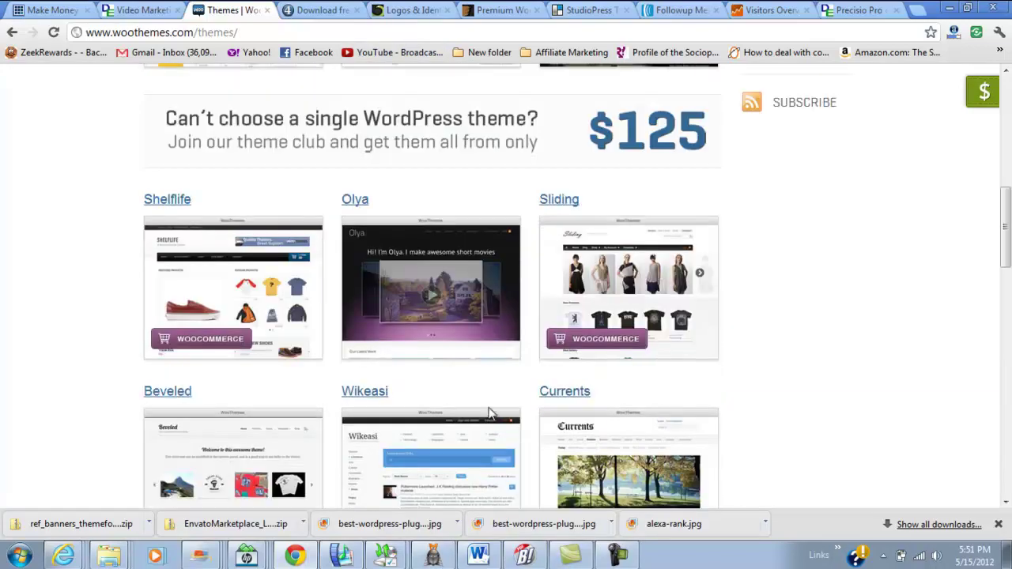
# Switch to Theme4Press, scroll down to Recent Themes, then back up to the Pure Line Pro showcase
pyautogui.hotkey('ctrl', 'Tab')
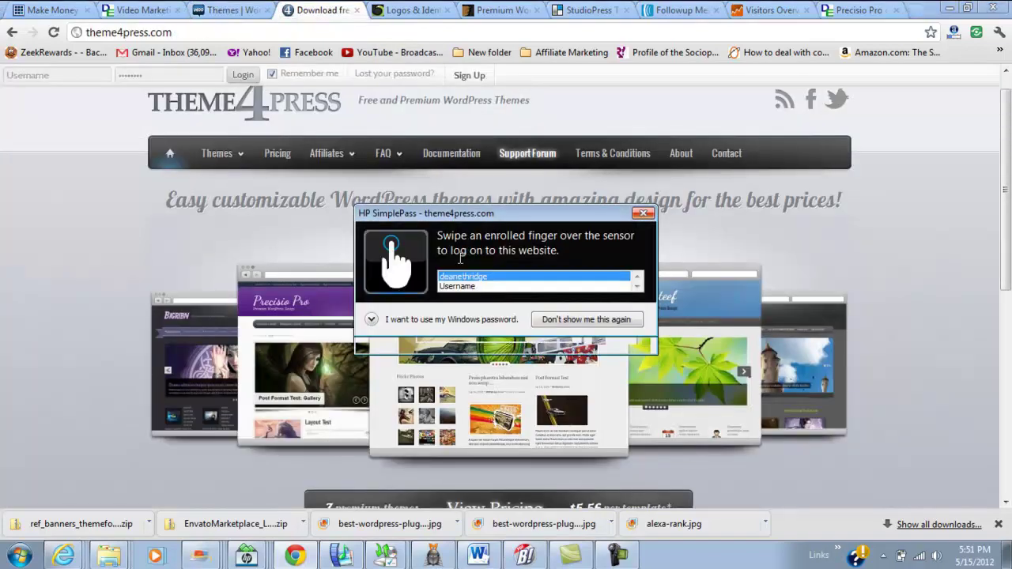
pyautogui.scroll(-1, 457, 358)
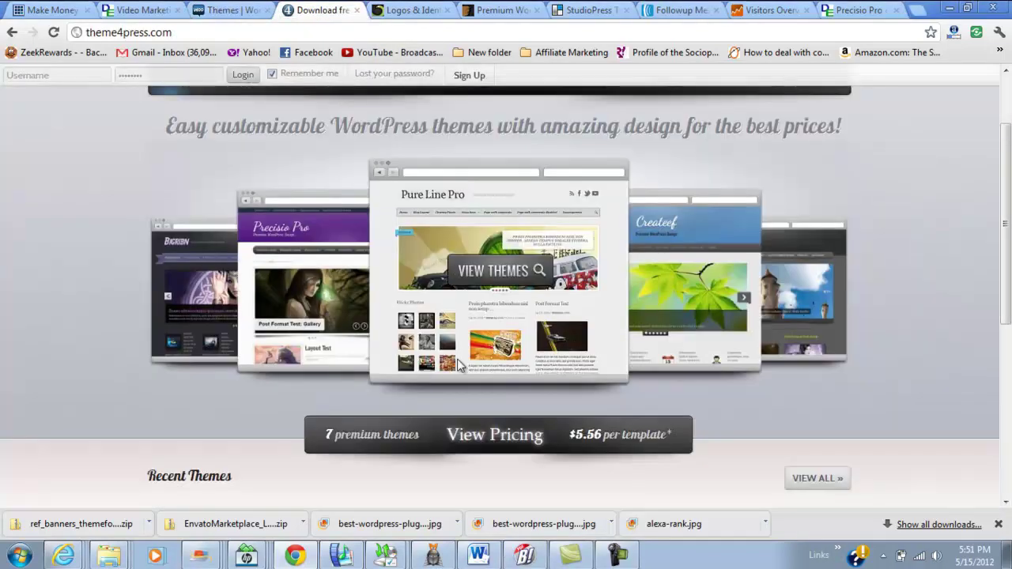
pyautogui.scroll(-5, 458, 365)
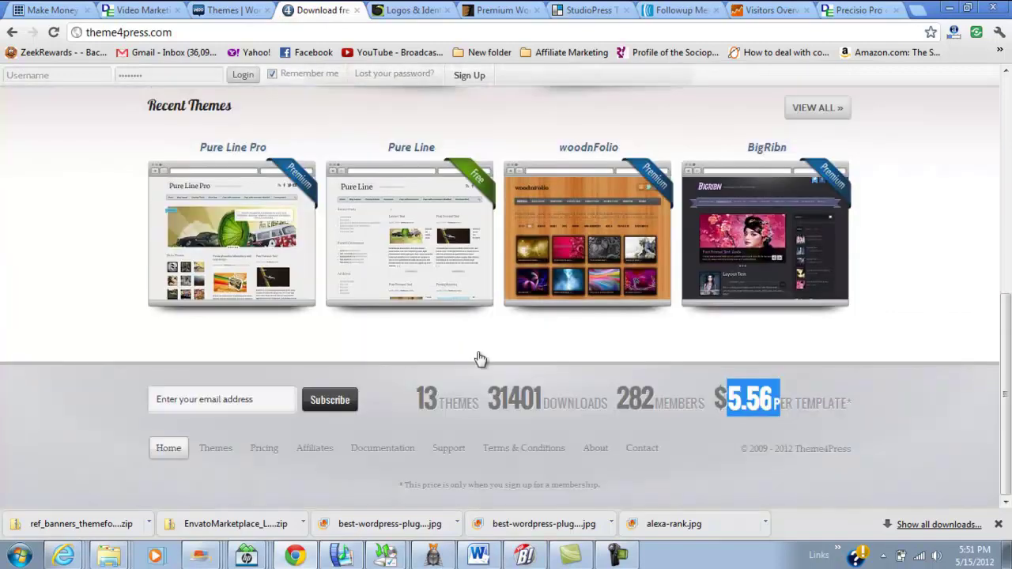
pyautogui.scroll(4, 474, 356)
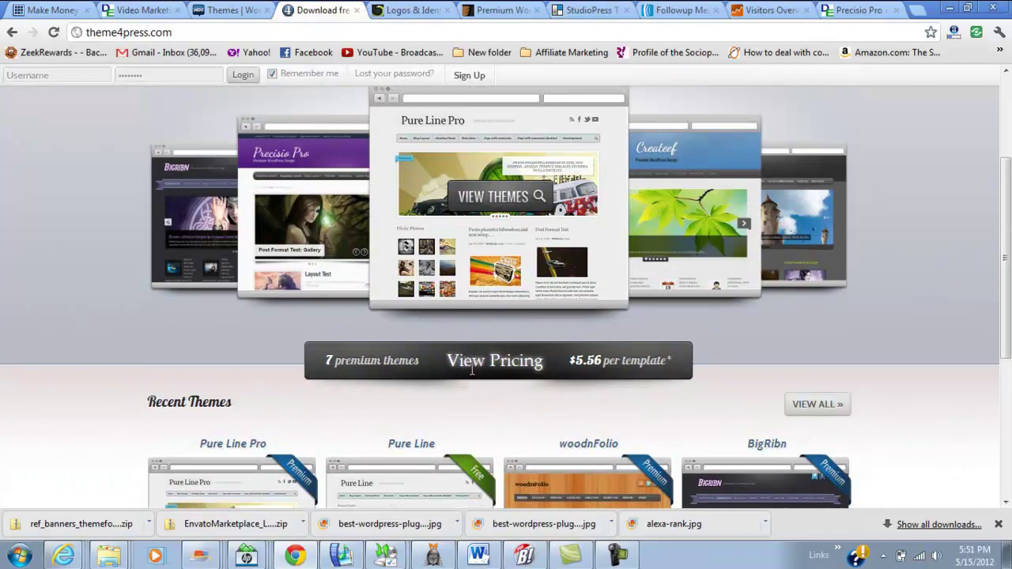
pyautogui.scroll(2, 466, 371)
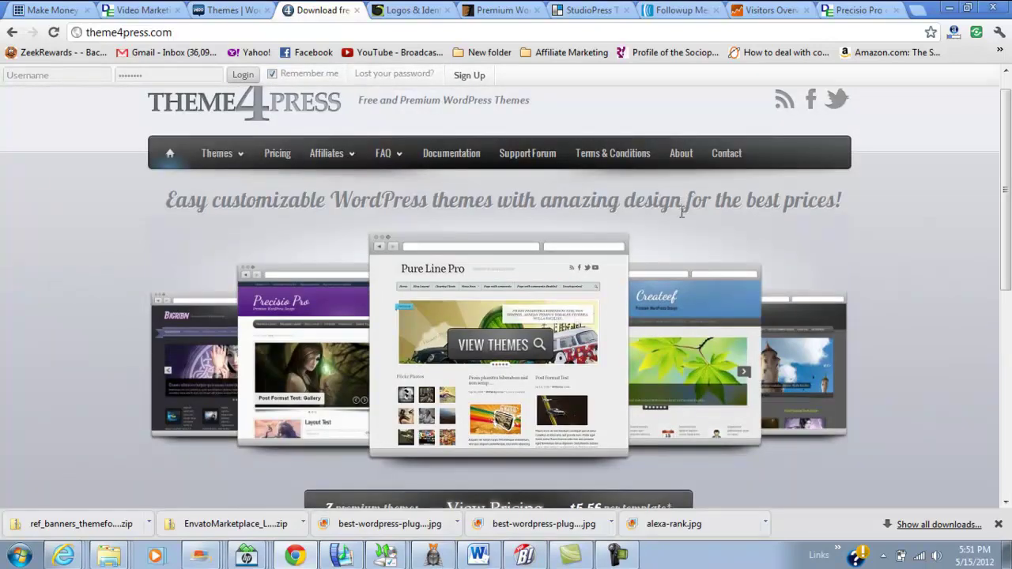
pyautogui.scroll(1, 676, 216)
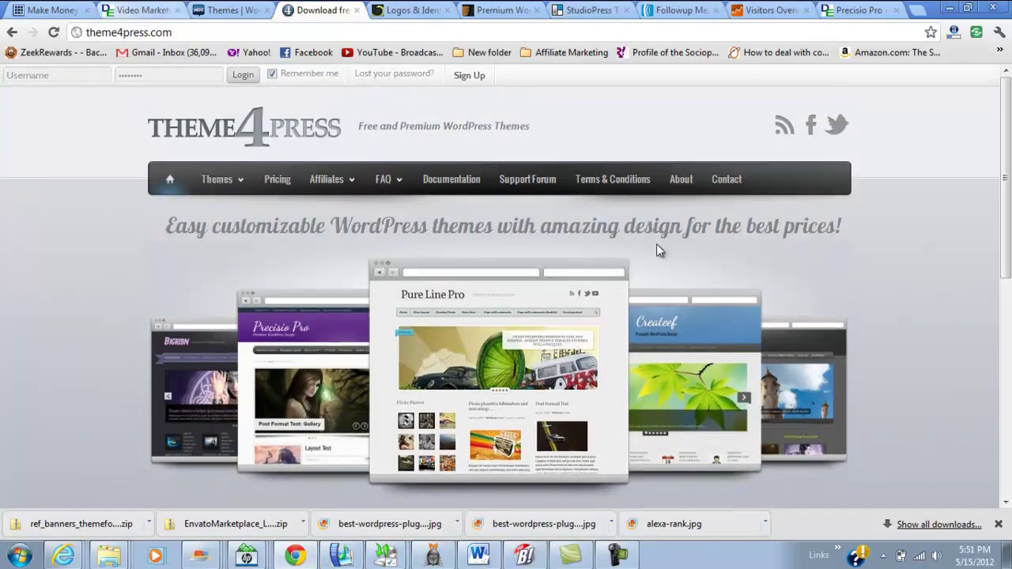
# Look over the Precisio Pro Magazine Template and Navigation Styling options
pyautogui.hotkey('ctrl', '9')
pyautogui.scroll(5, 823, 297)
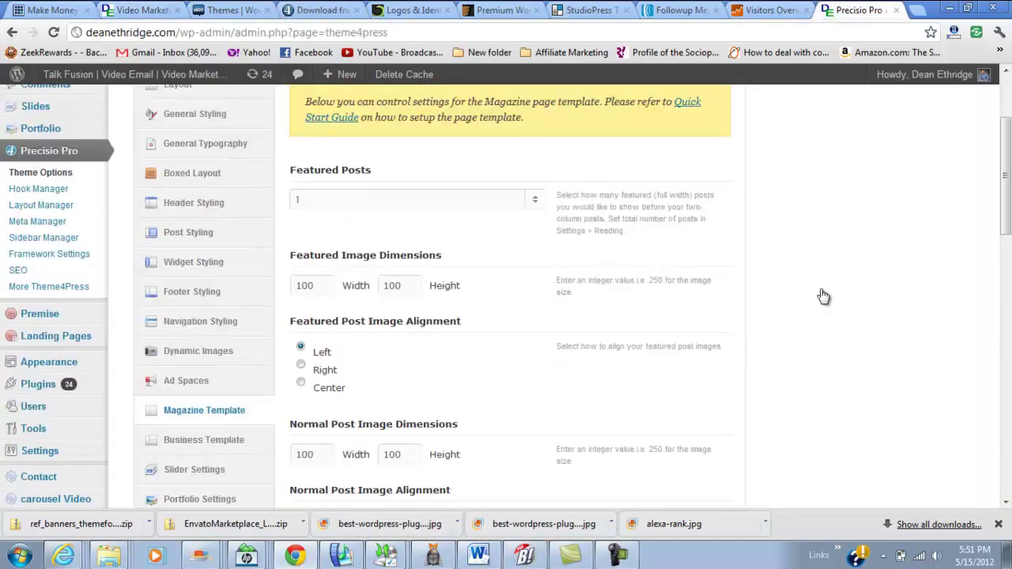
pyautogui.scroll(1, 823, 294)
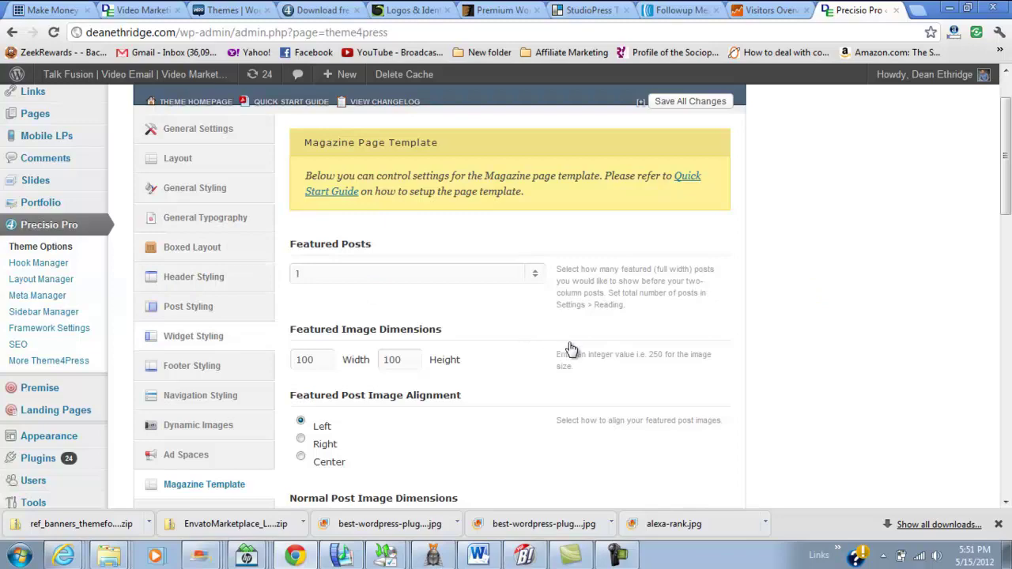
pyautogui.scroll(-1, 573, 364)
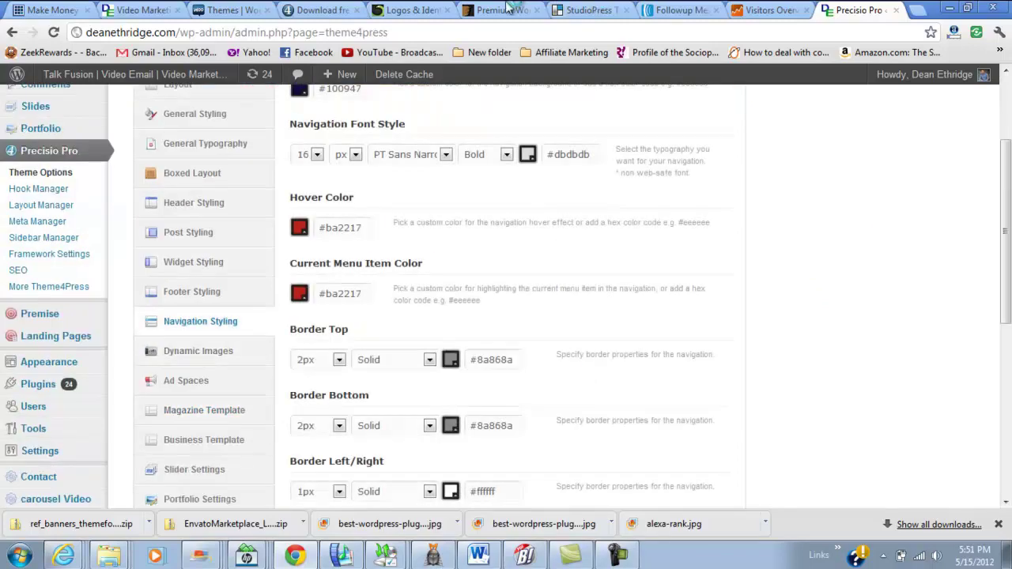
pyautogui.scroll(1, 599, 320)
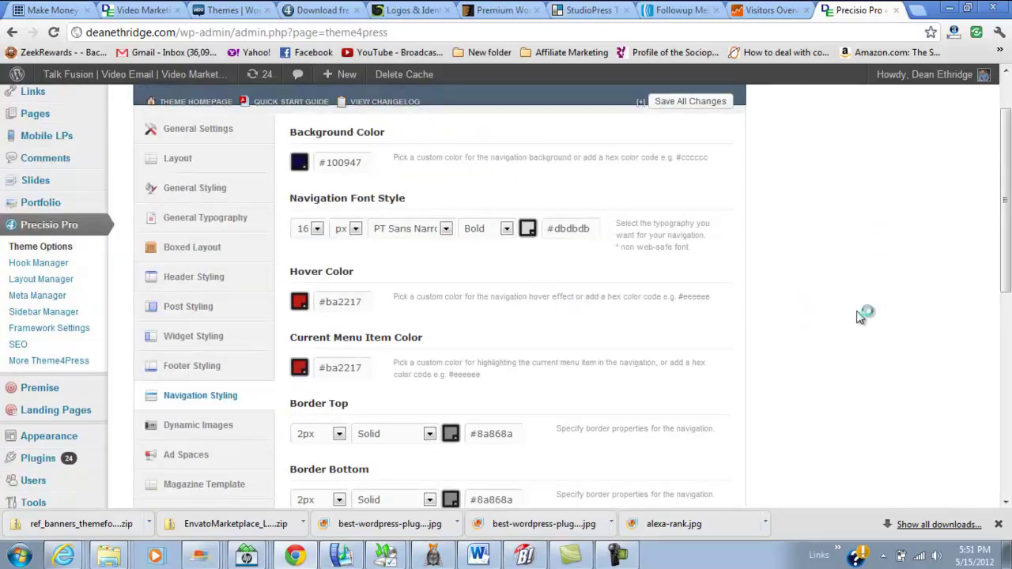
pyautogui.scroll(-3, 909, 316)
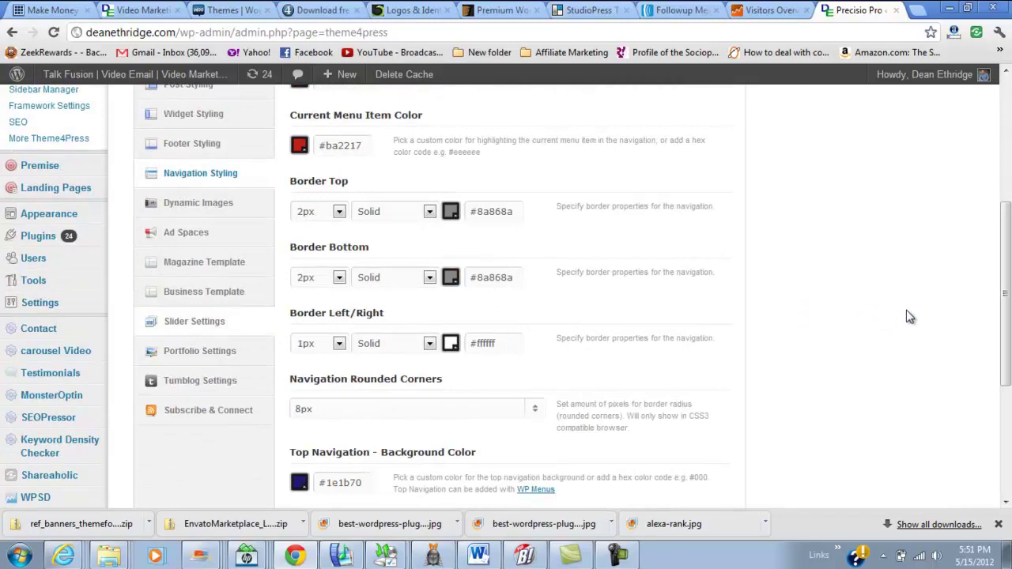
pyautogui.scroll(2, 416, 306)
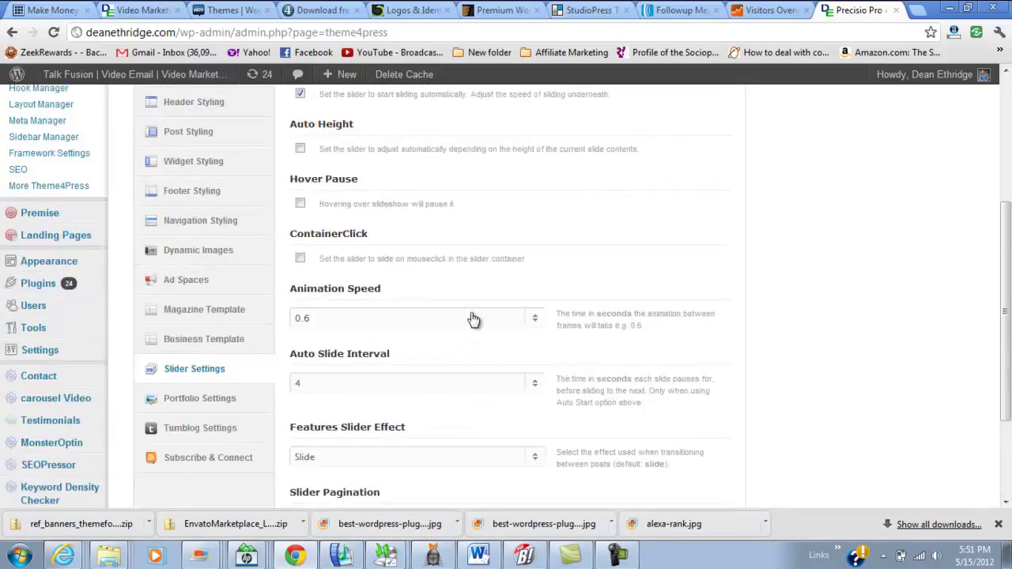
# Look over the Precisio Pro Slider Settings and General Settings panels
pyautogui.scroll(-2, 475, 307)
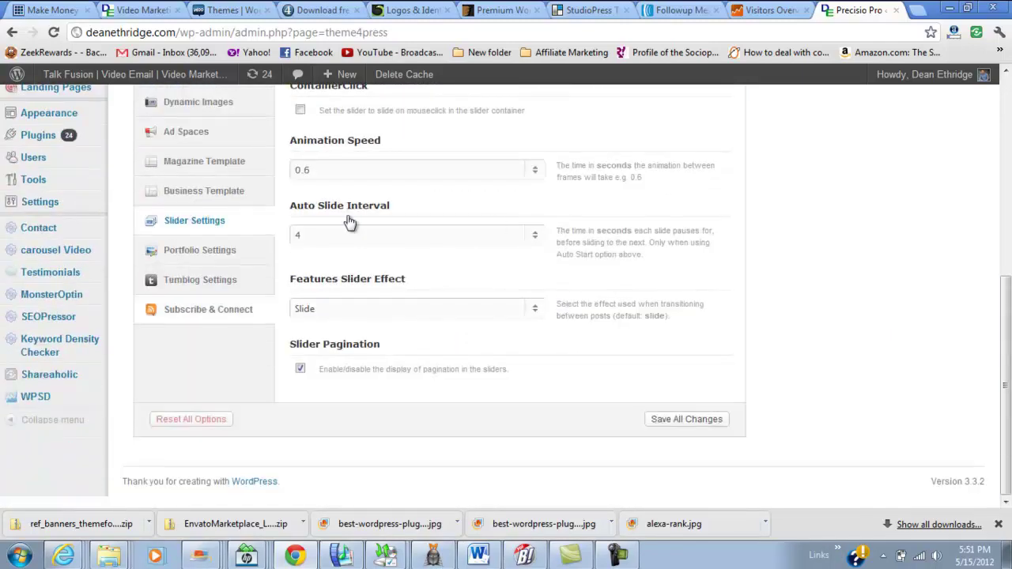
pyautogui.scroll(5, 475, 335)
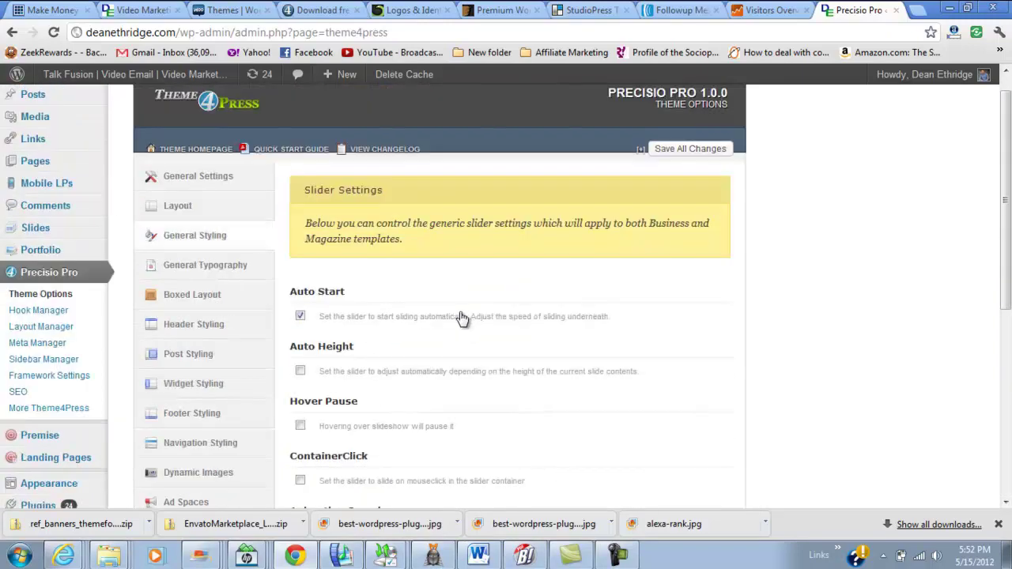
pyautogui.scroll(-5, 463, 318)
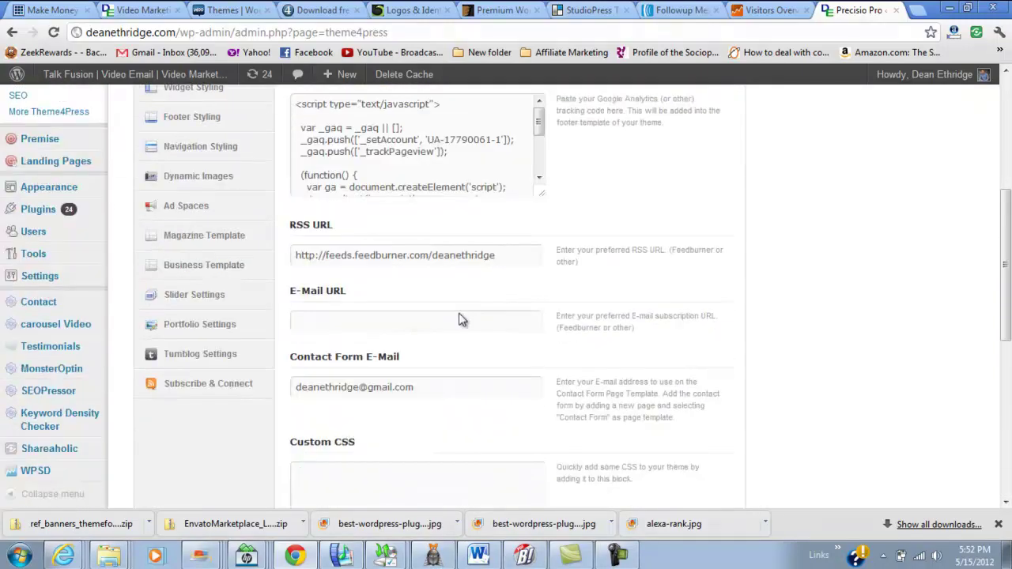
pyautogui.scroll(-5, 439, 355)
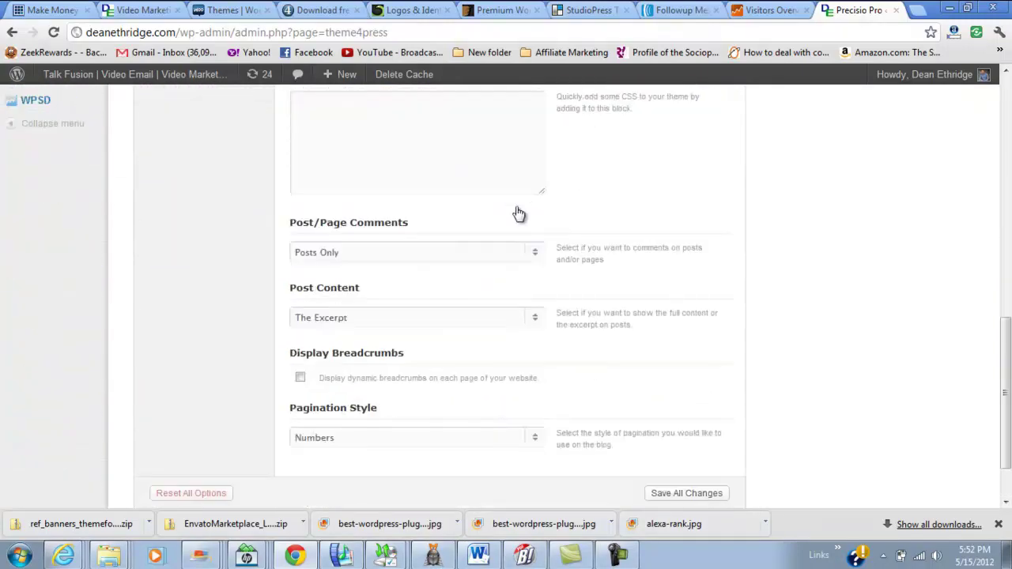
pyautogui.scroll(5, 512, 204)
pyautogui.scroll(5, 735, 117)
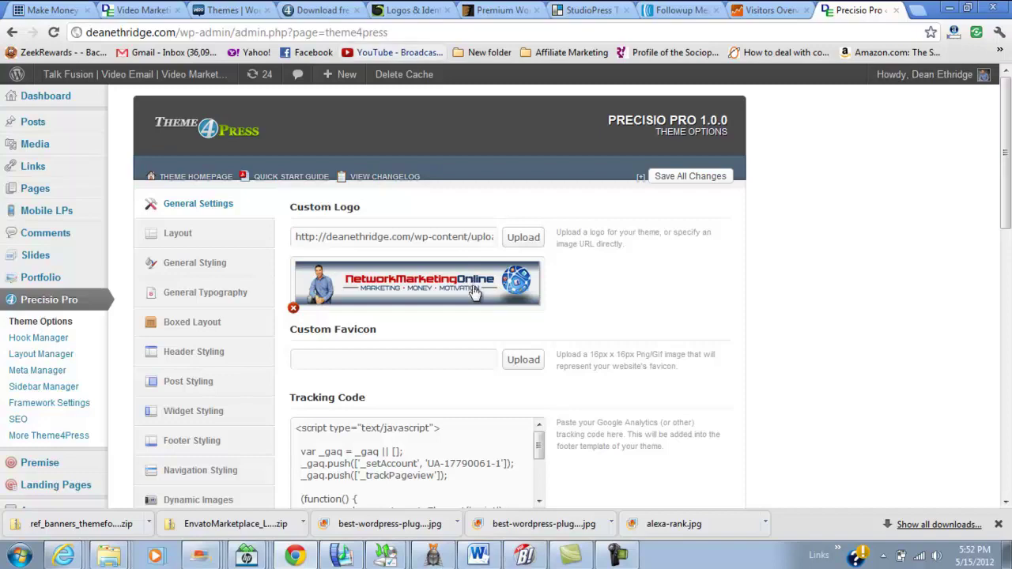
pyautogui.click(407, 10)
# Scroll ThemeForest's Weekly Features and New Items down to the footer with 1,555,432 total items
pyautogui.hotkey('ctrl', 'Tab')
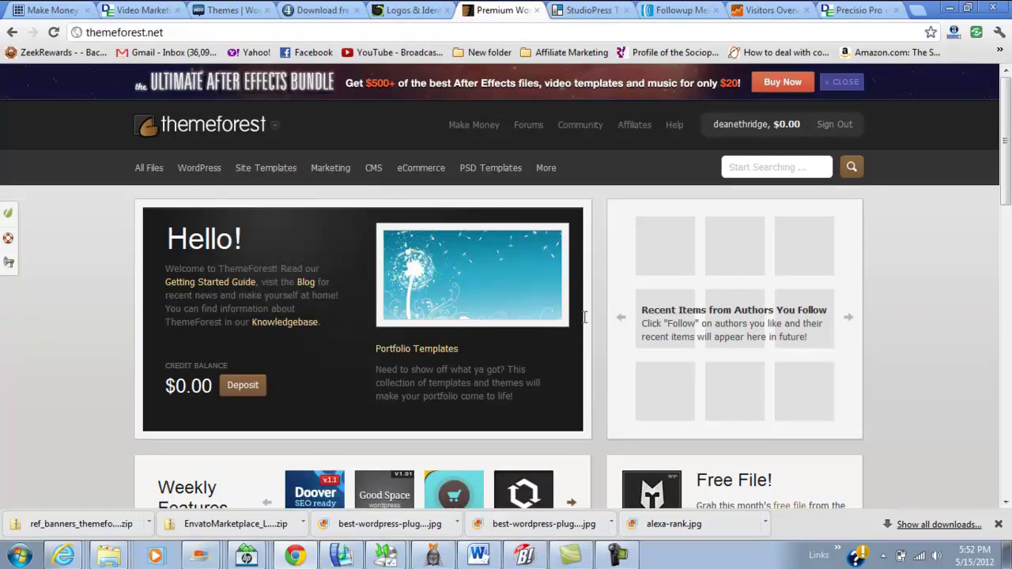
pyautogui.scroll(-5, 759, 348)
pyautogui.moveTo(605, 283)
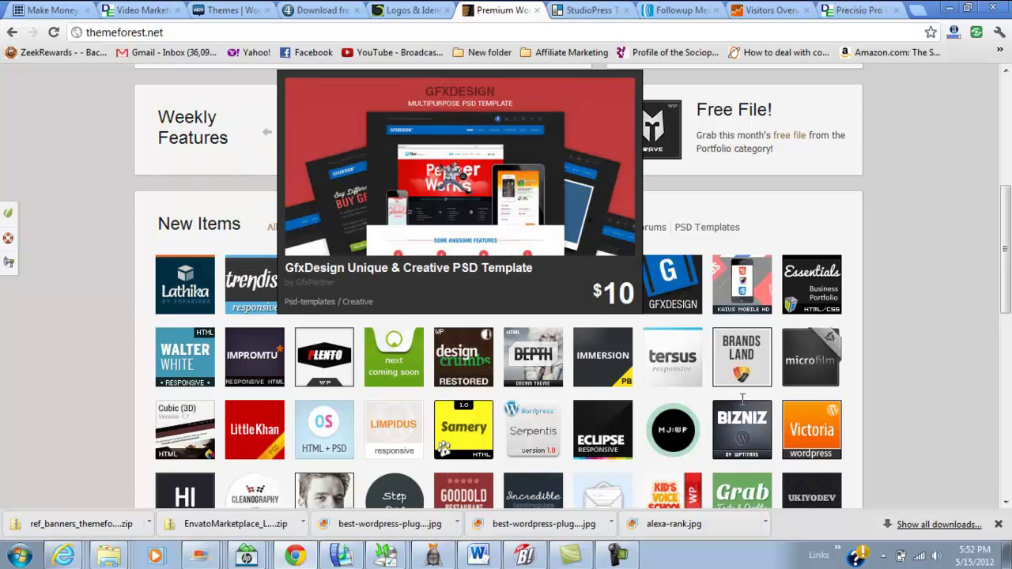
pyautogui.scroll(5, 698, 404)
pyautogui.scroll(-10, 482, 303)
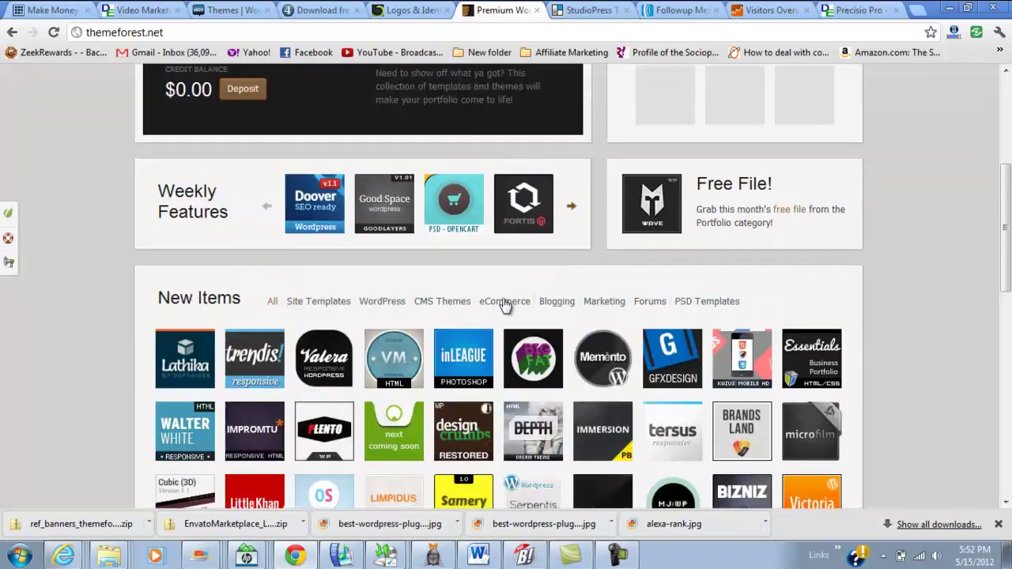
pyautogui.scroll(-1, 575, 115)
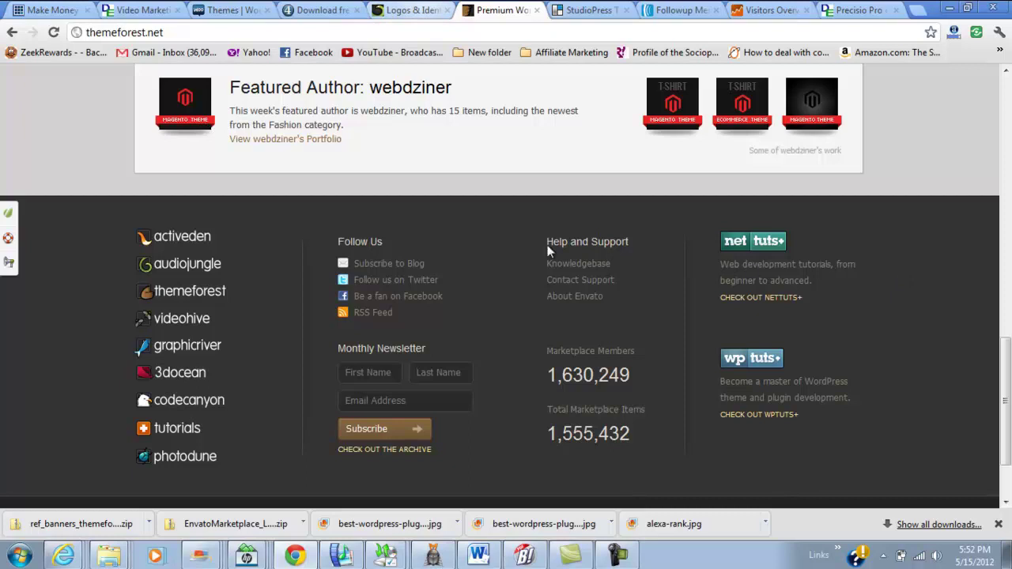
# Switch back to AudioJungle and go through All Files > Popular Files to view the Weekly Top Sellers
pyautogui.hotkey('ctrl', 'shift', 'Tab')
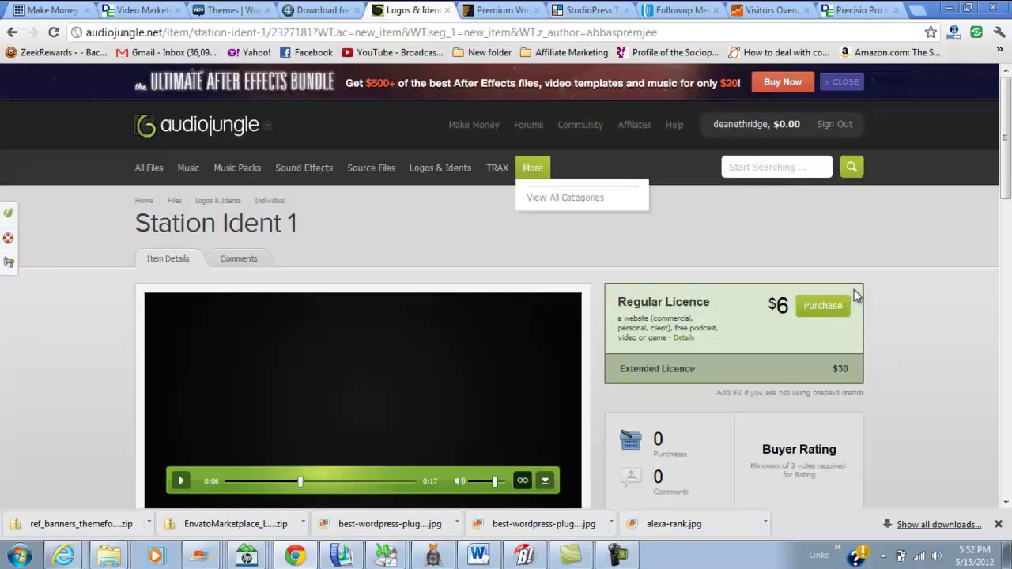
pyautogui.moveTo(149, 168)
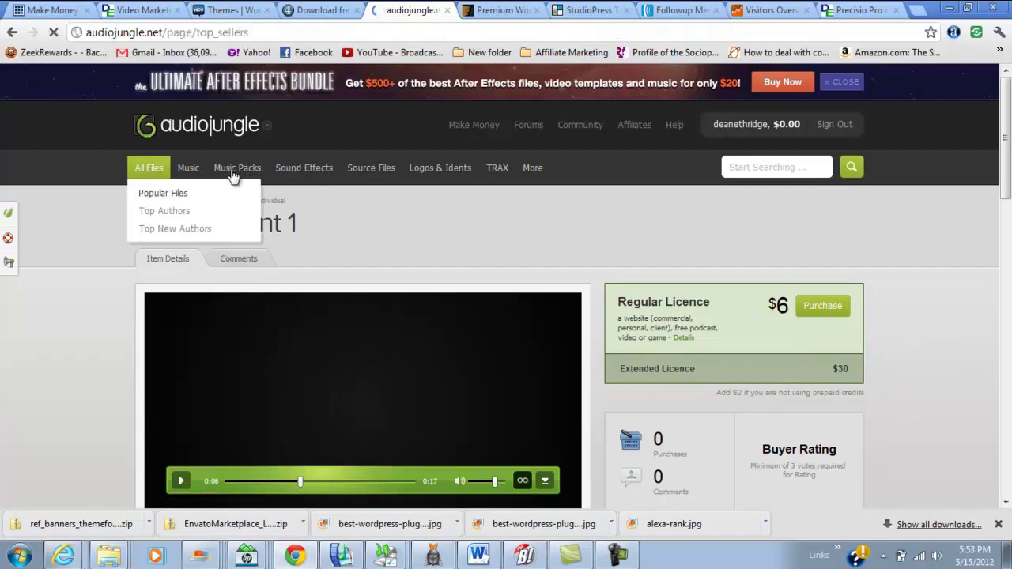
pyautogui.scroll(-2, 344, 184)
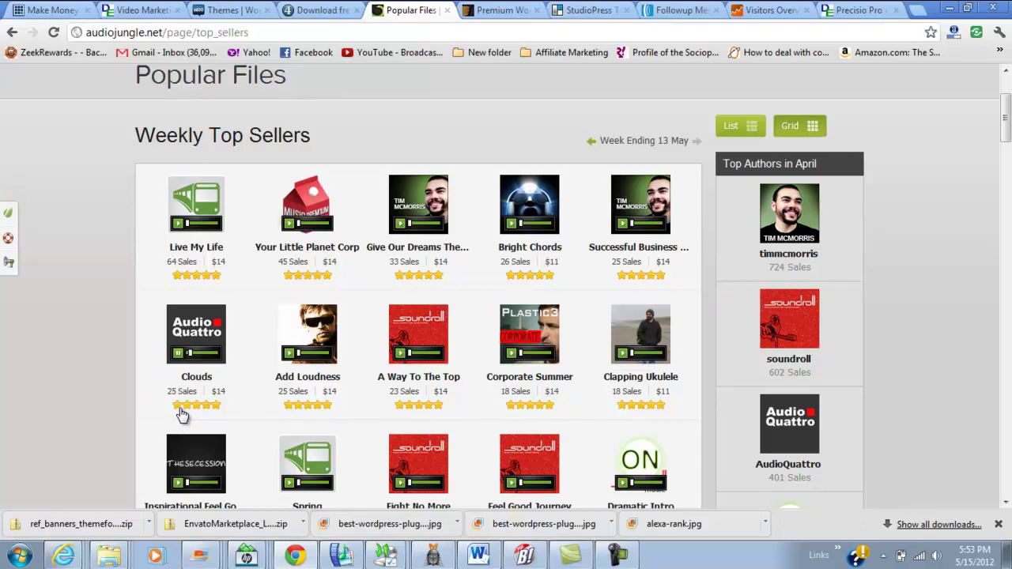
pyautogui.moveTo(182, 414)
pyautogui.hotkey('ctrl', 'Tab')
pyautogui.hotkey('ctrl', 'Tab')
pyautogui.scroll(12, 334, 256)
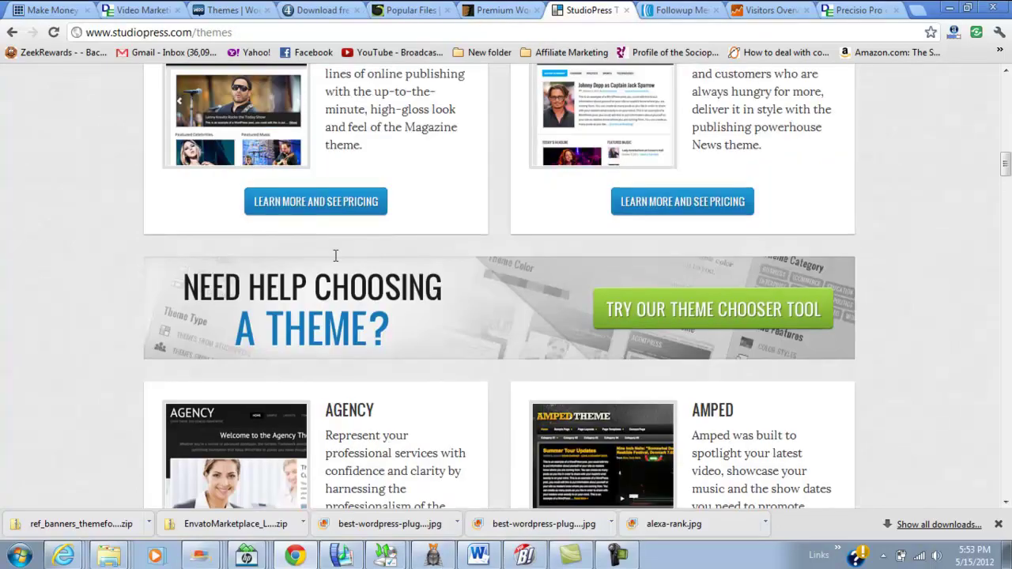
pyautogui.scroll(6, 436, 300)
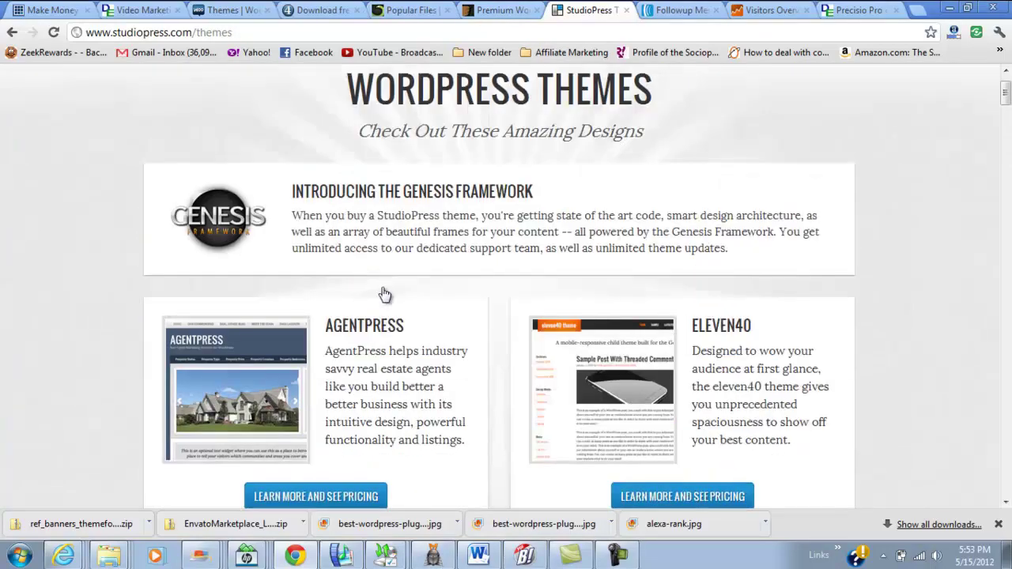
pyautogui.scroll(-2, 500, 305)
pyautogui.scroll(-1, 500, 307)
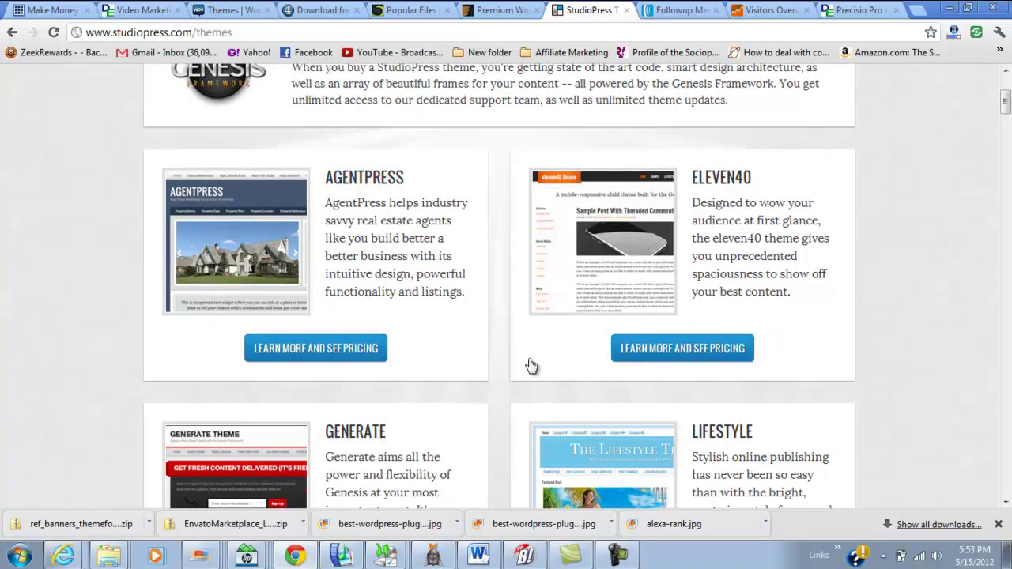
pyautogui.scroll(-1, 463, 231)
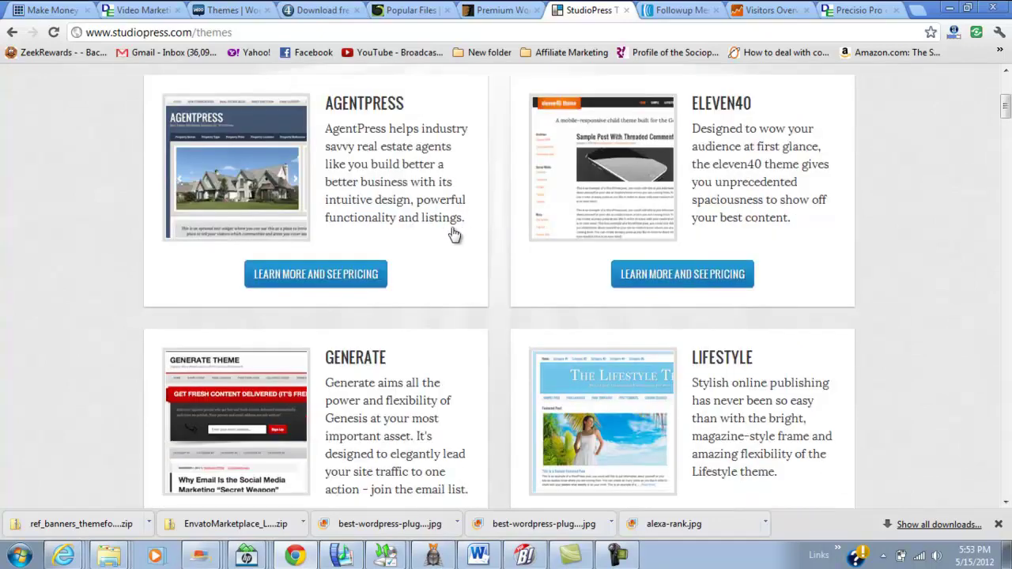
pyautogui.scroll(-2, 455, 233)
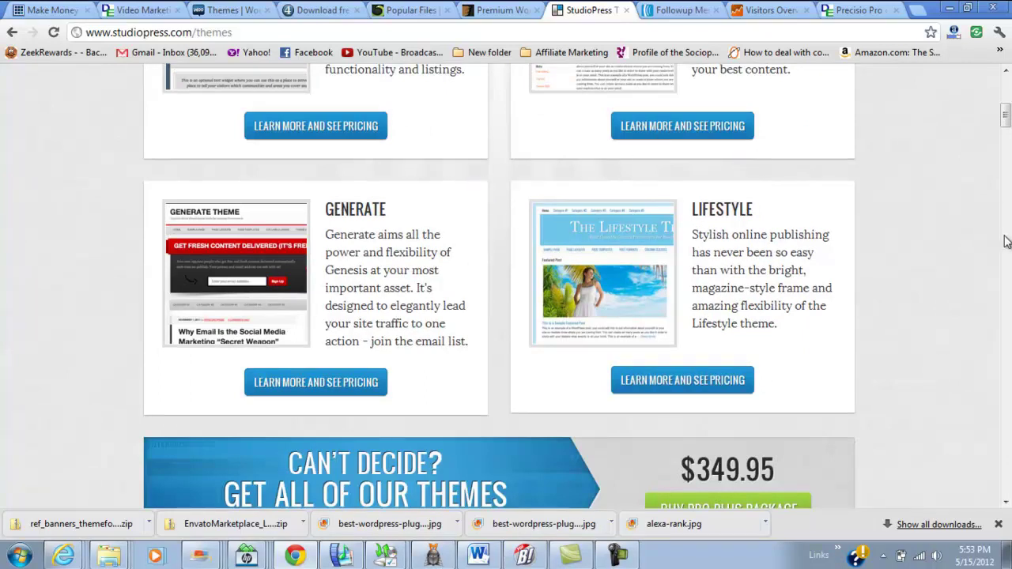
pyautogui.scroll(-1, 1006, 241)
pyautogui.scroll(6, 1006, 241)
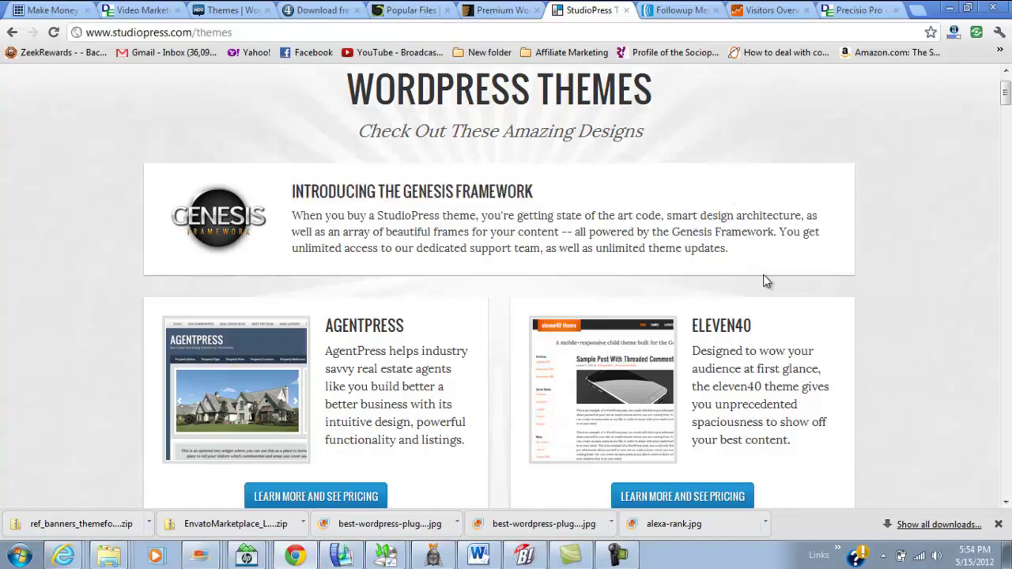
pyautogui.scroll(-1, 760, 294)
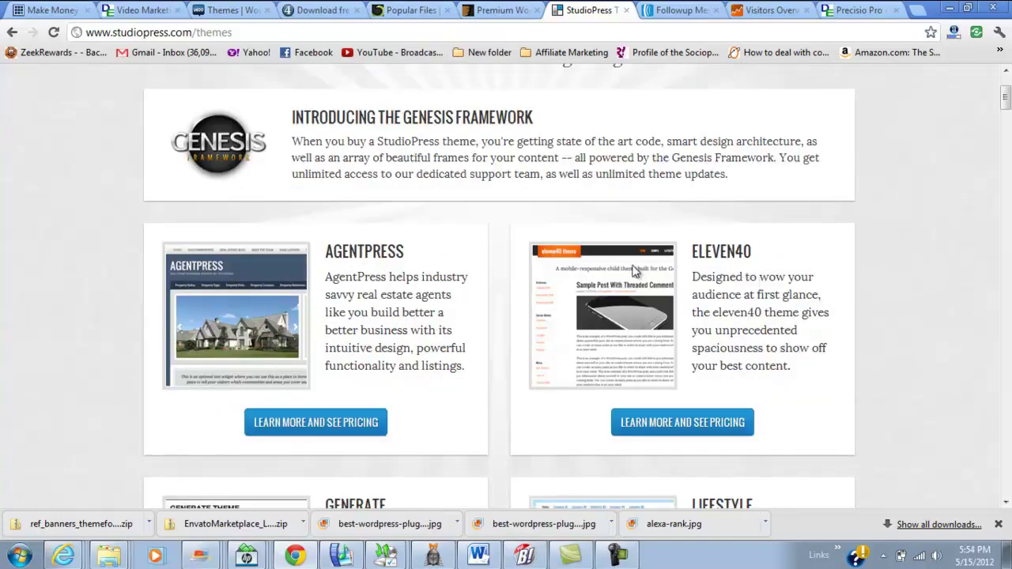
pyautogui.scroll(-2, 753, 281)
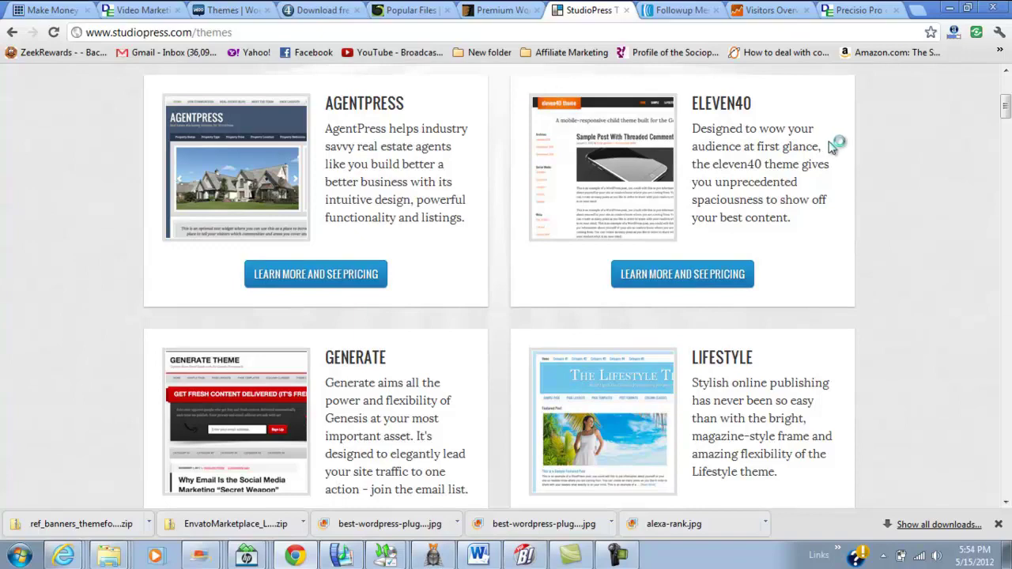
# Switch to the blog's tab and scroll its page down and back up
pyautogui.hotkey('ctrl', '2')
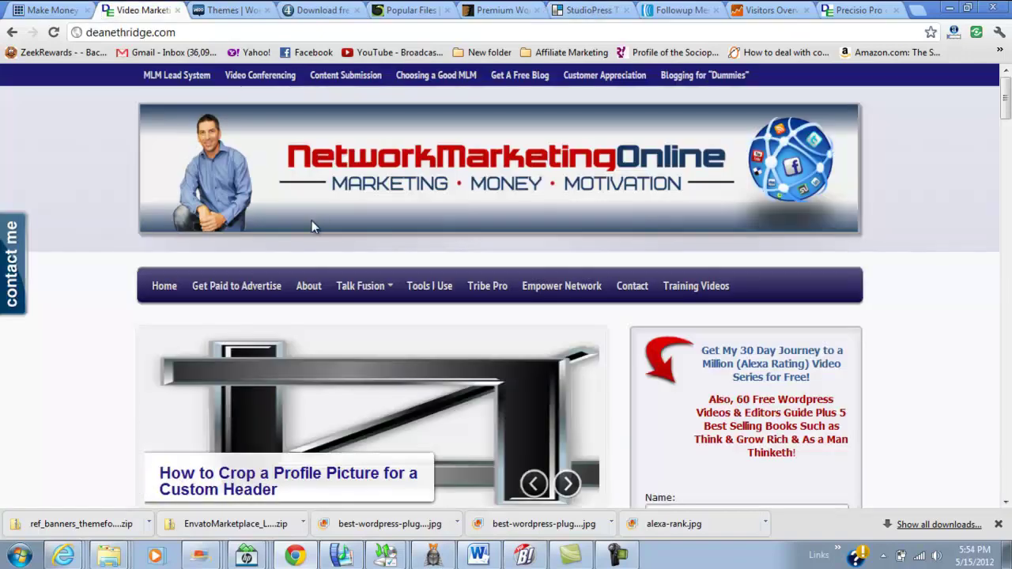
pyautogui.scroll(-1, 342, 201)
pyautogui.scroll(-1, 801, 256)
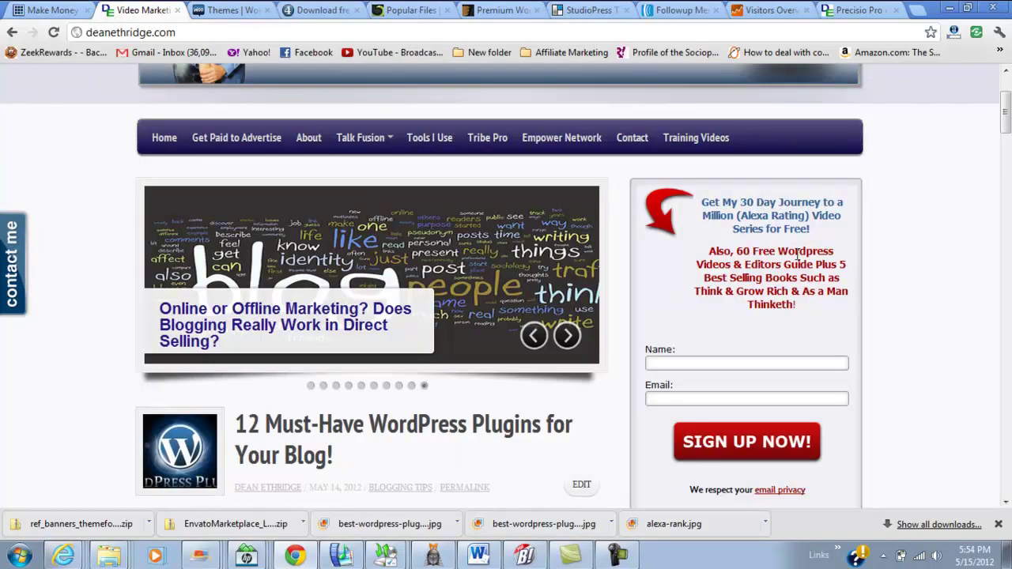
pyautogui.scroll(1, 796, 264)
pyautogui.scroll(1, 797, 271)
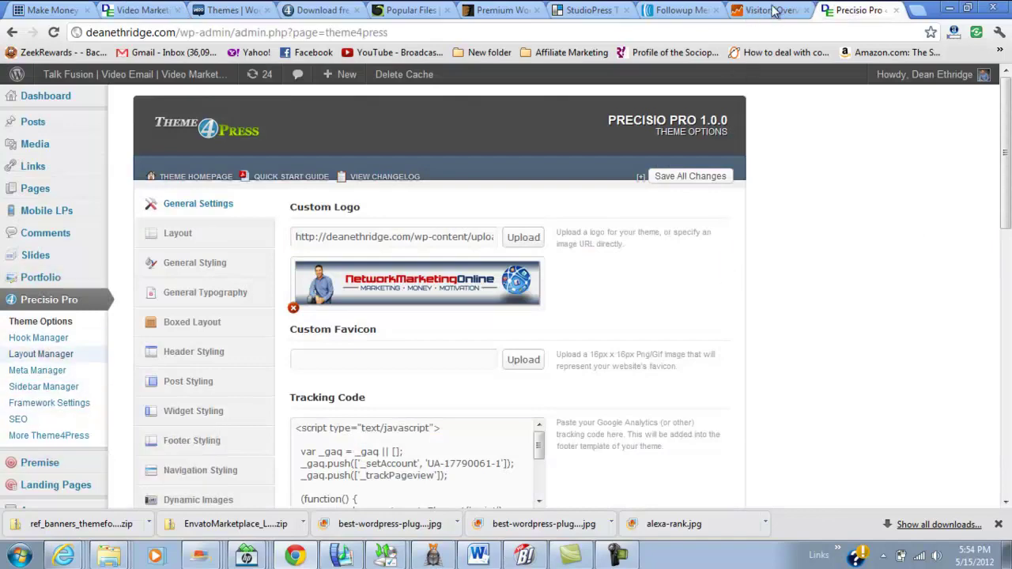
pyautogui.scroll(-2, 165, 9)
# Open Appearance > Themes and scroll past Precisio Pro 1.0.0 through the installed themes
pyautogui.click(137, 361)
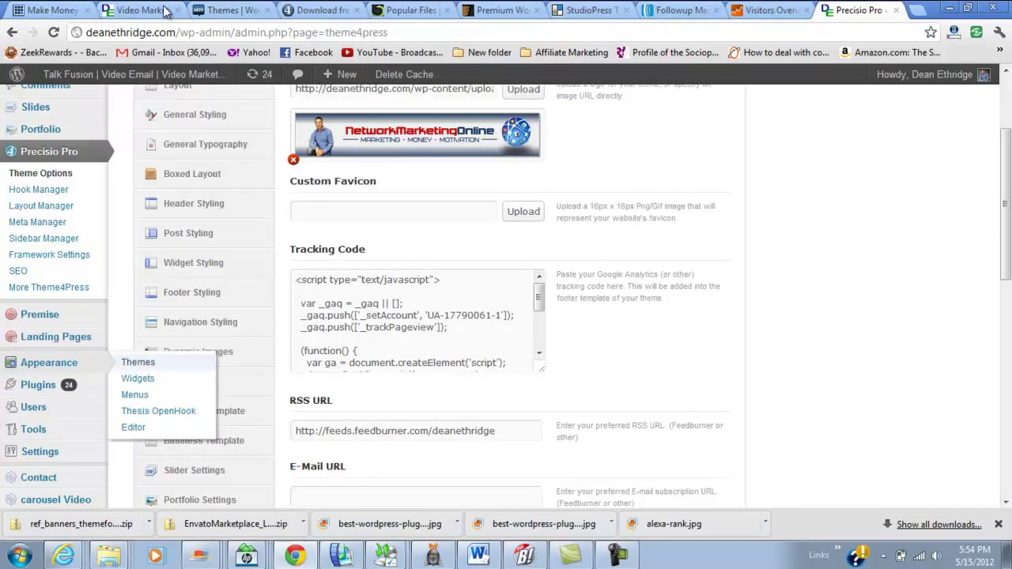
pyautogui.scroll(-5, 787, 7)
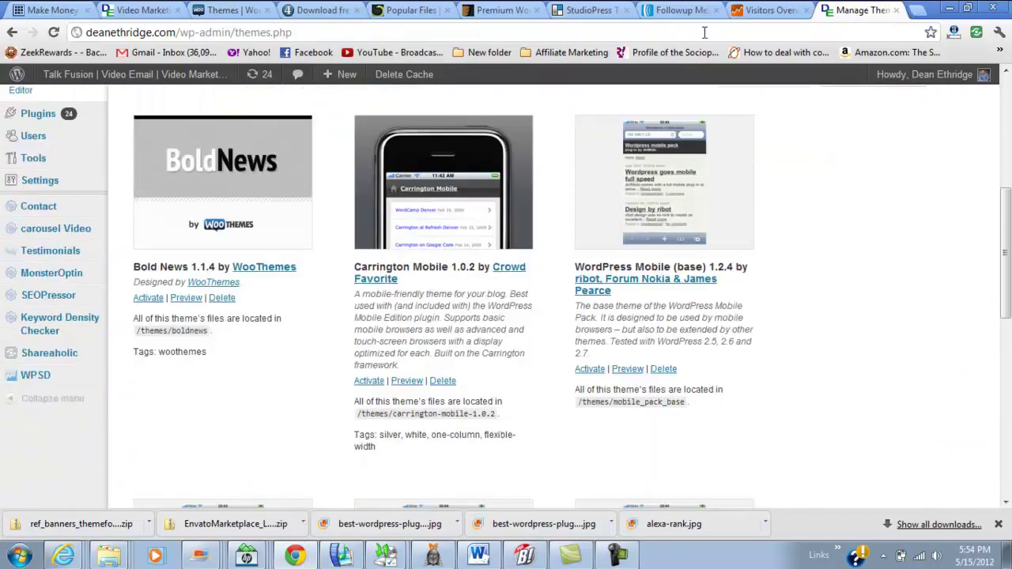
pyautogui.scroll(3, 706, 32)
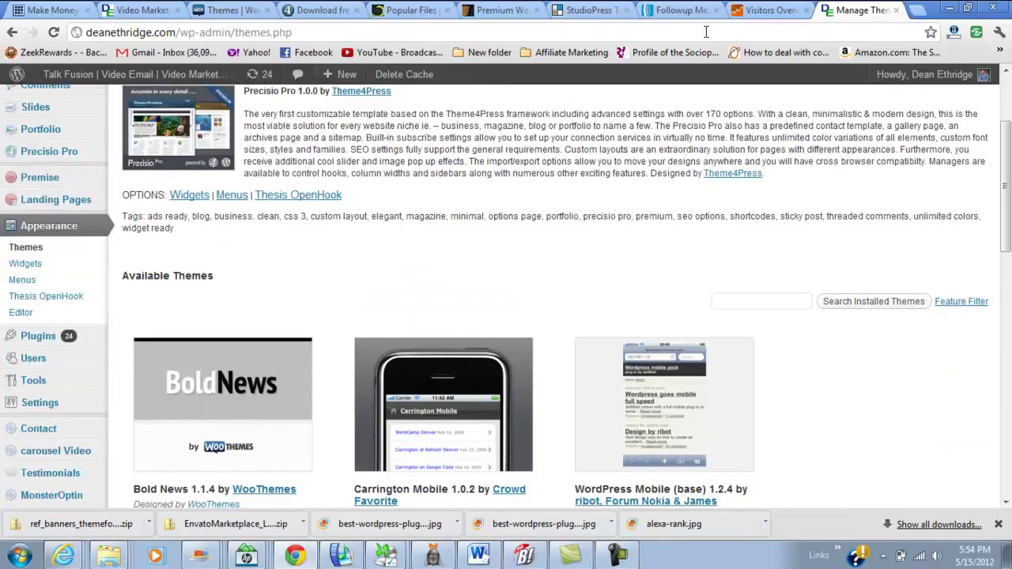
pyautogui.scroll(2, 706, 31)
# Search themes for 'real estate' and preview the Allure Real Estate Theme for Placester
pyautogui.press('F5')
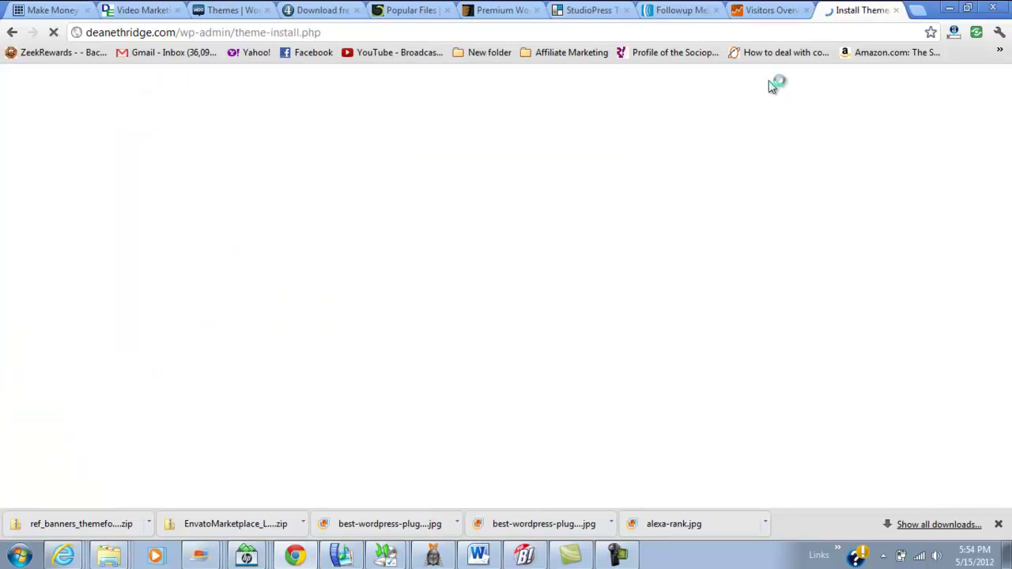
pyautogui.write('real estate')
pyautogui.press('Return')
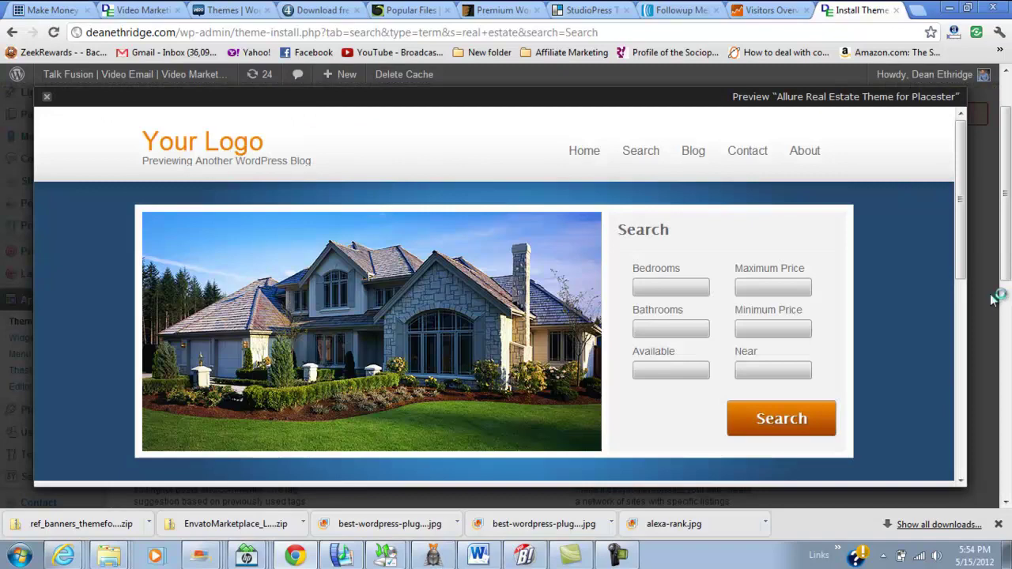
pyautogui.scroll(-5, 998, 304)
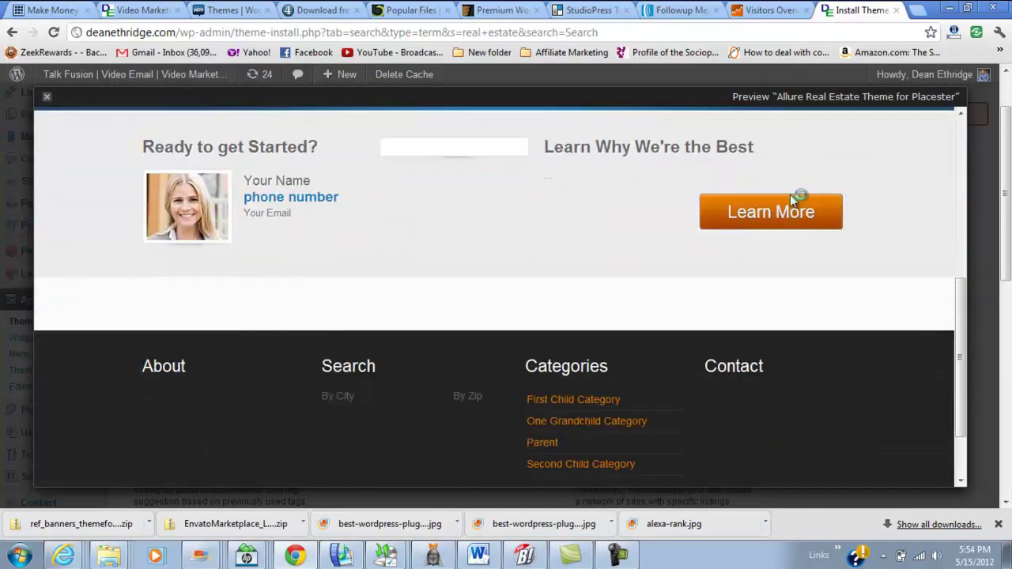
pyautogui.scroll(-2, 790, 195)
pyautogui.click(527, 345)
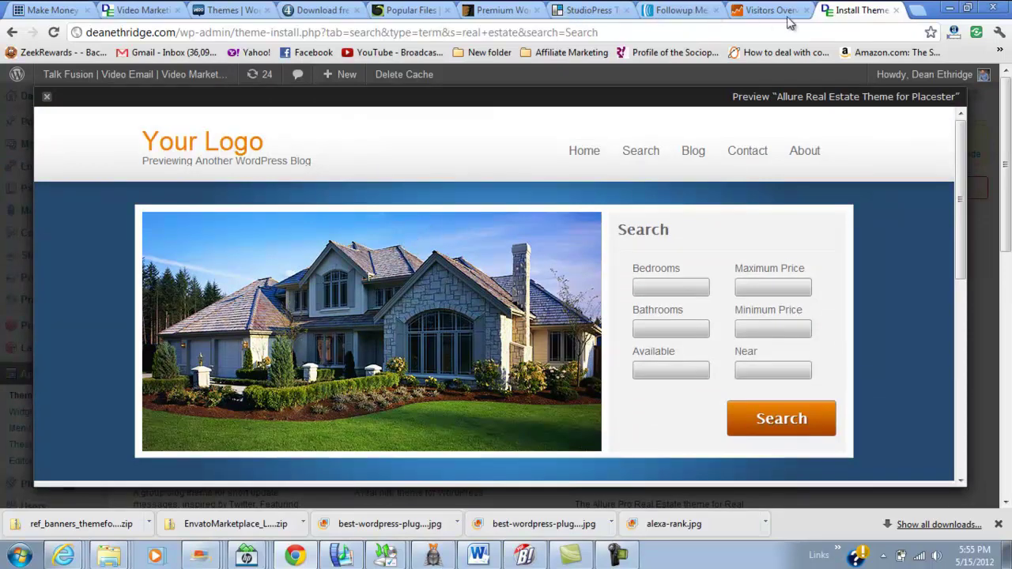
pyautogui.press('Escape')
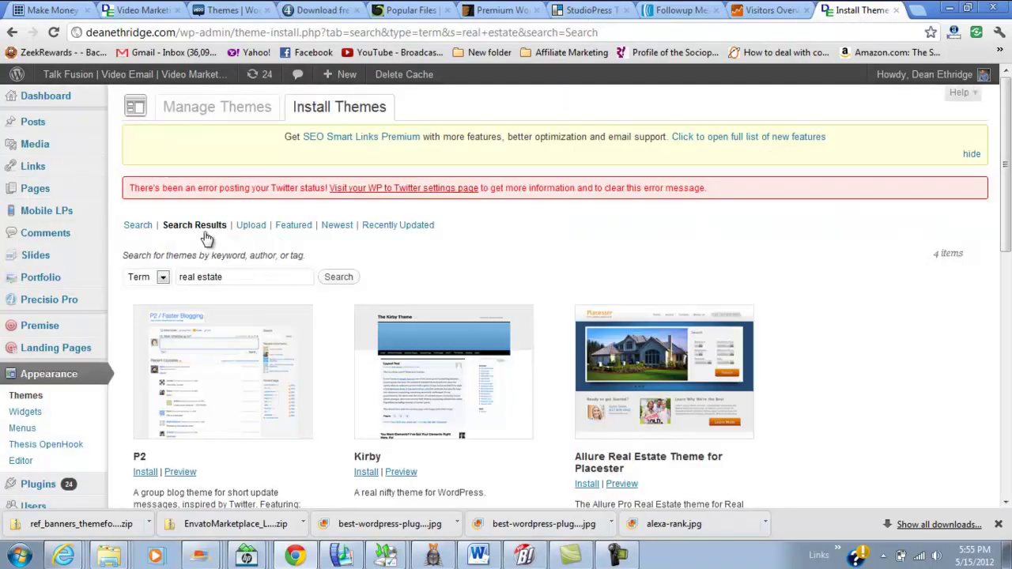
pyautogui.scroll(-2, 193, 231)
pyautogui.scroll(2, 190, 234)
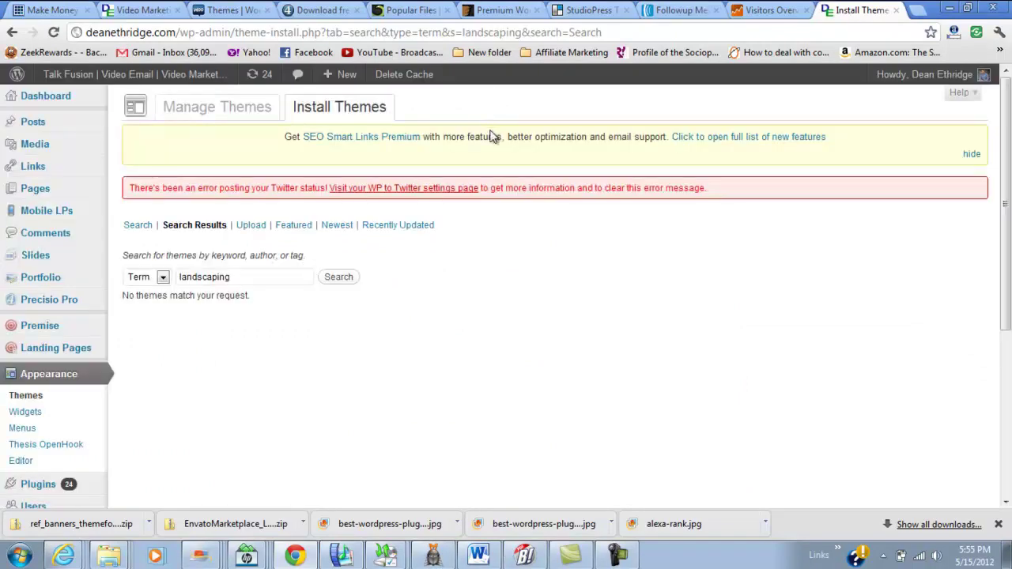
# Search themes for 'personal trainer' and scroll through the 20 results
pyautogui.write('personal trainer')
pyautogui.press('Return')
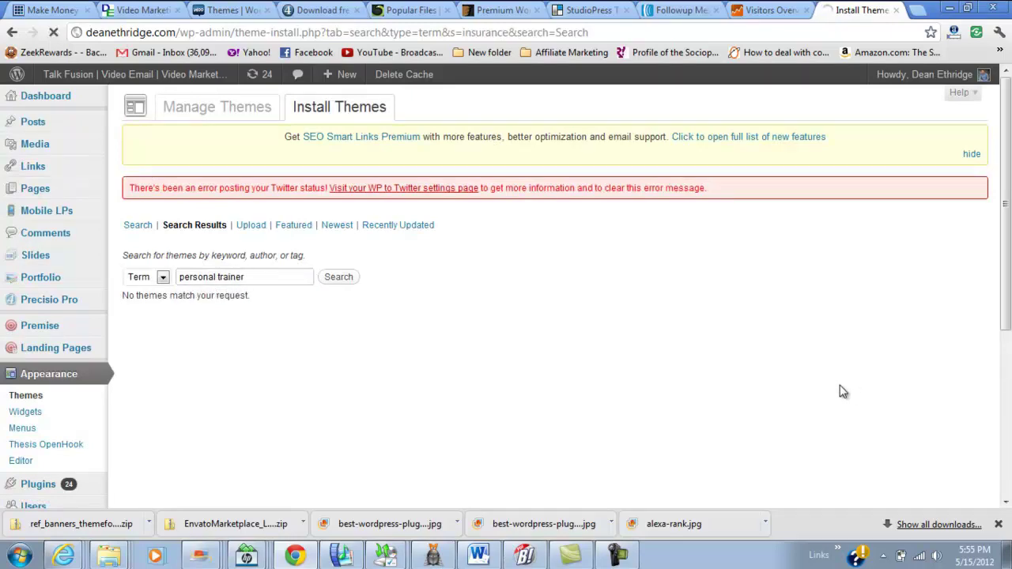
pyautogui.scroll(-1, 813, 356)
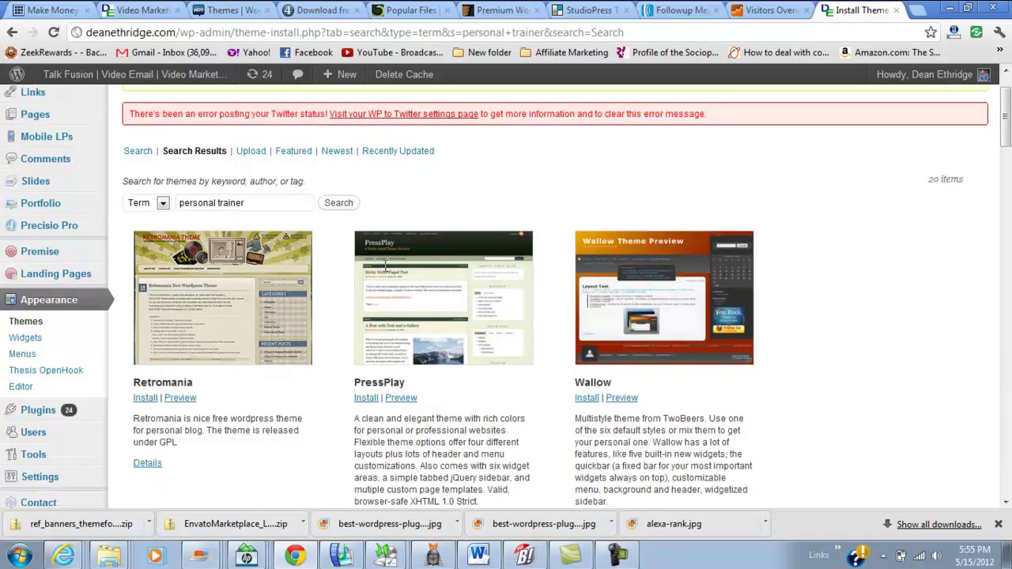
pyautogui.scroll(-4, 340, 115)
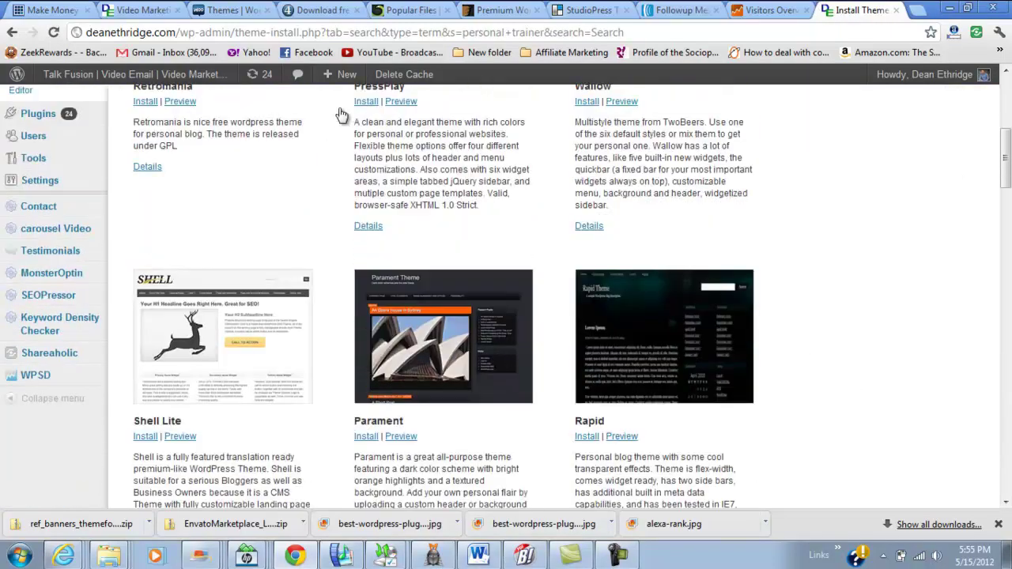
pyautogui.scroll(-1, 341, 110)
pyautogui.scroll(-6, 343, 111)
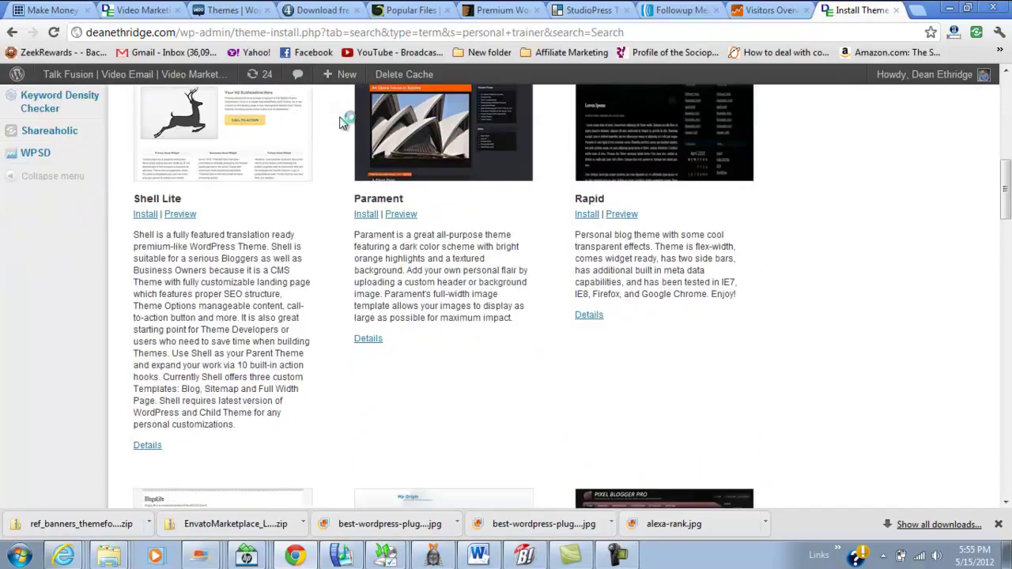
pyautogui.scroll(12, 346, 128)
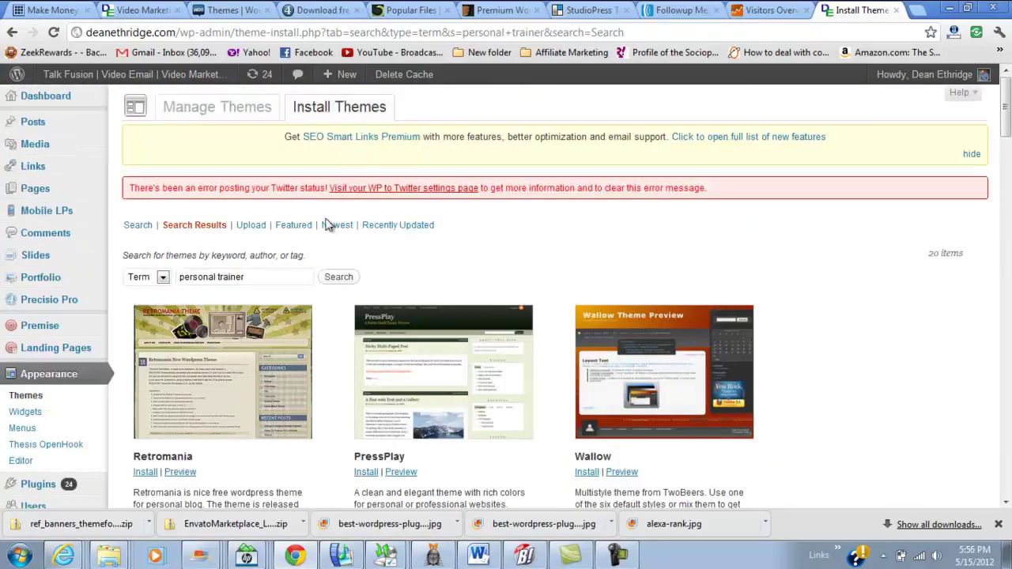
pyautogui.hotkey('alt', 'Left')
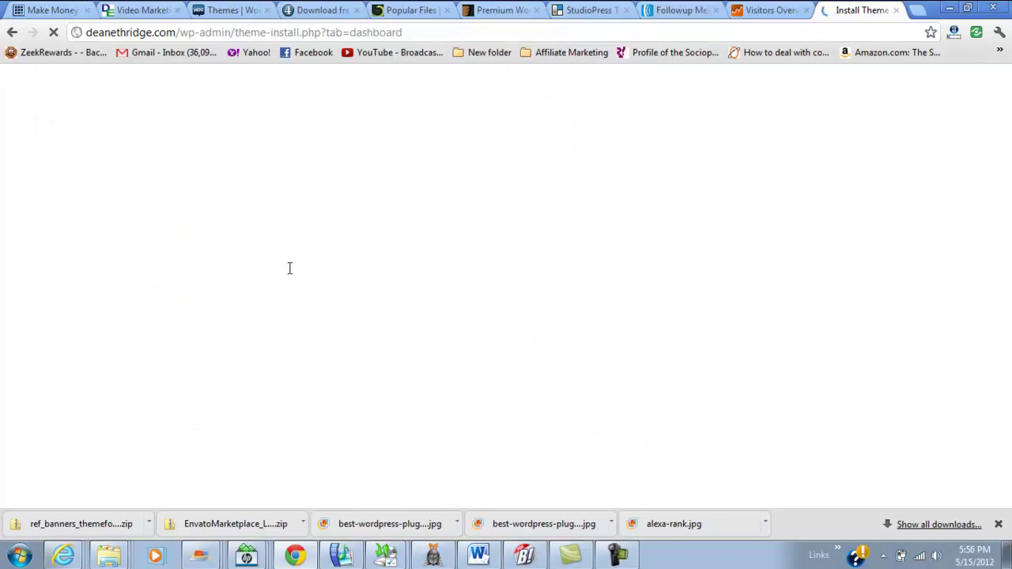
# Return to the blog's home page and scroll its posts down to 'How long should a Blog Post Be?'
pyautogui.scroll(-2, 290, 268)
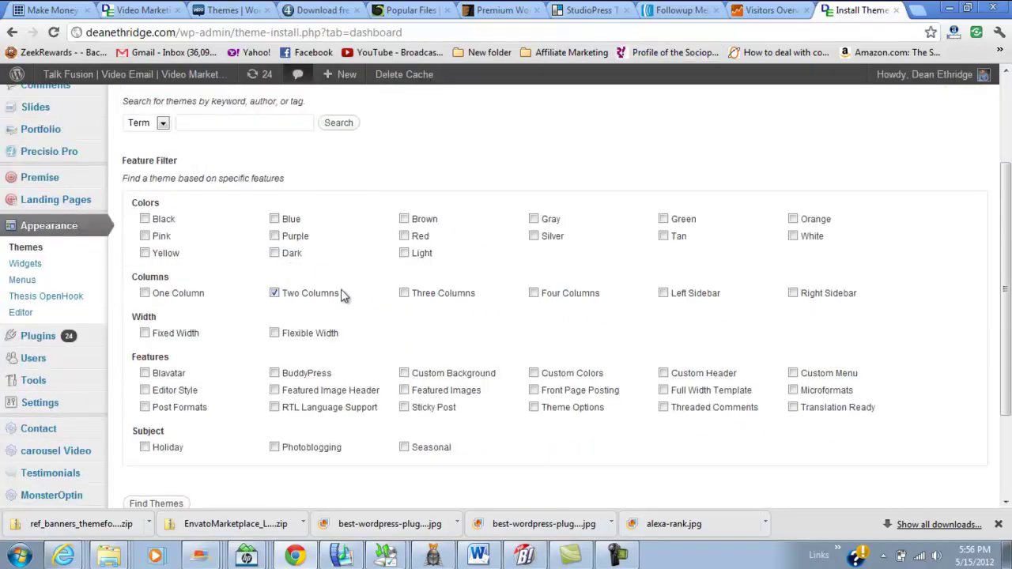
pyautogui.hotkey('ctrl', 'Tab')
pyautogui.hotkey('ctrl', 'Tab')
pyautogui.scroll(-10, 348, 281)
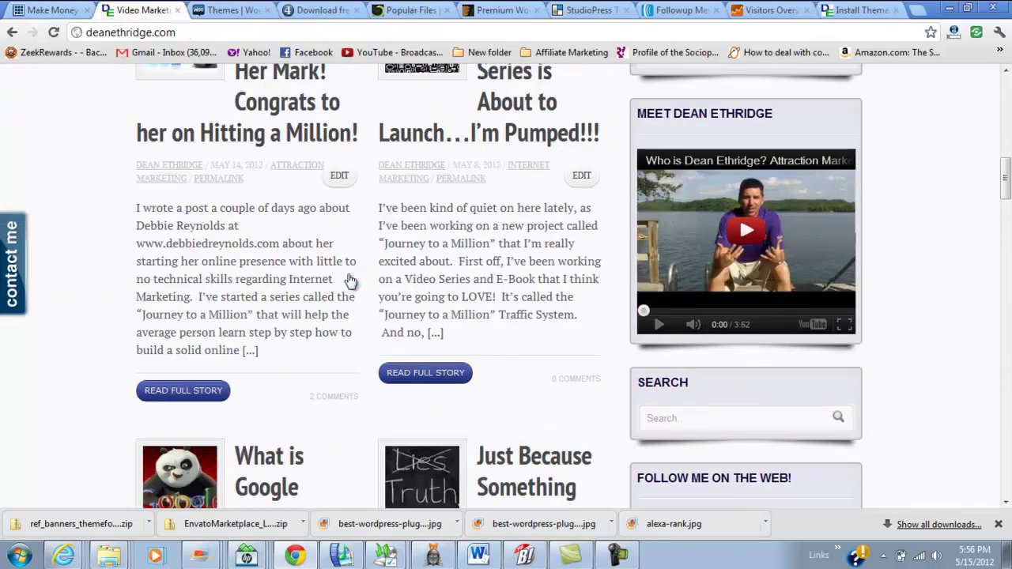
pyautogui.scroll(-3, 349, 280)
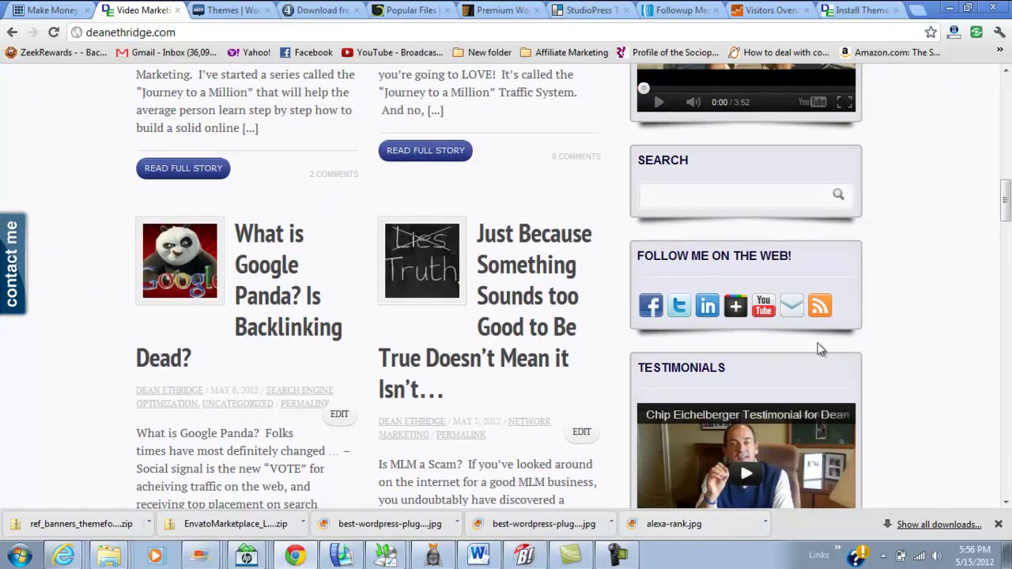
pyautogui.scroll(-1, 811, 364)
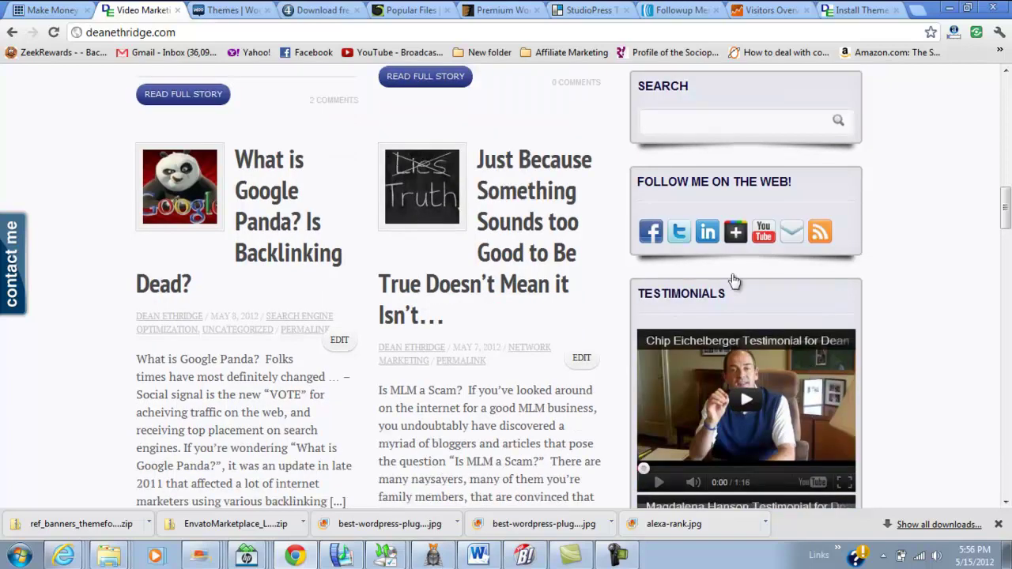
pyautogui.scroll(-4, 648, 340)
pyautogui.scroll(-2, 633, 338)
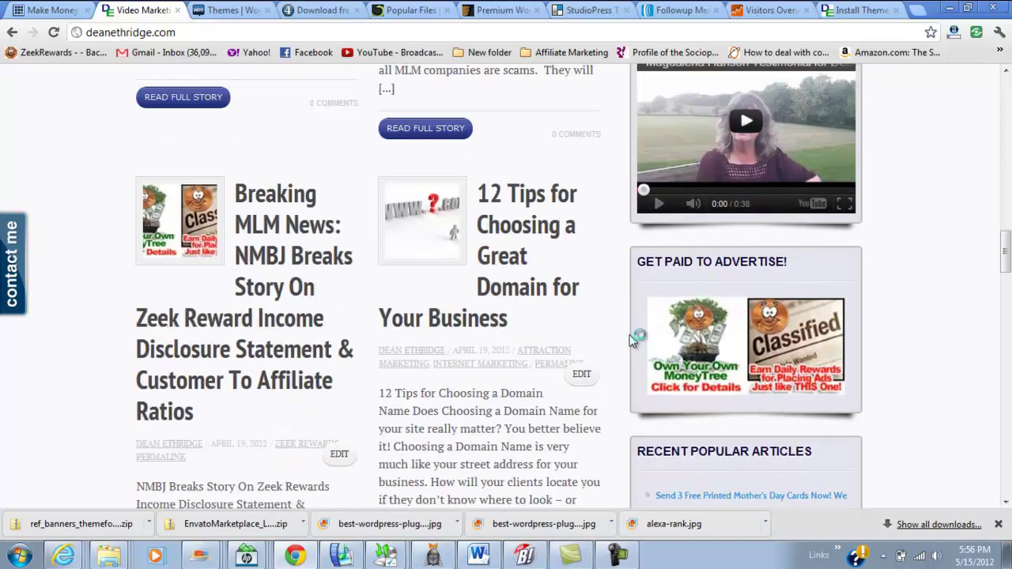
pyautogui.scroll(-1, 894, 329)
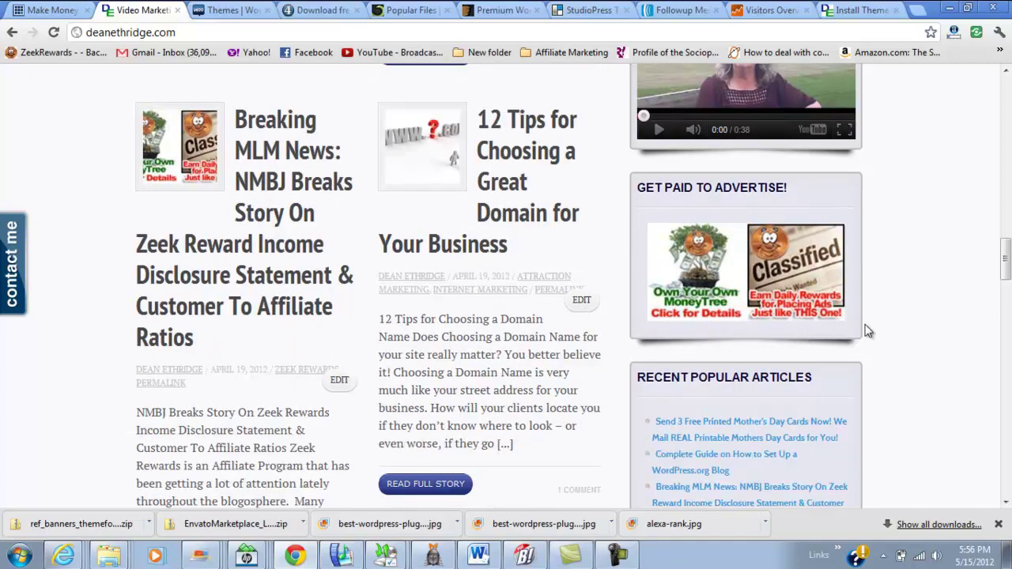
pyautogui.scroll(-12, 894, 329)
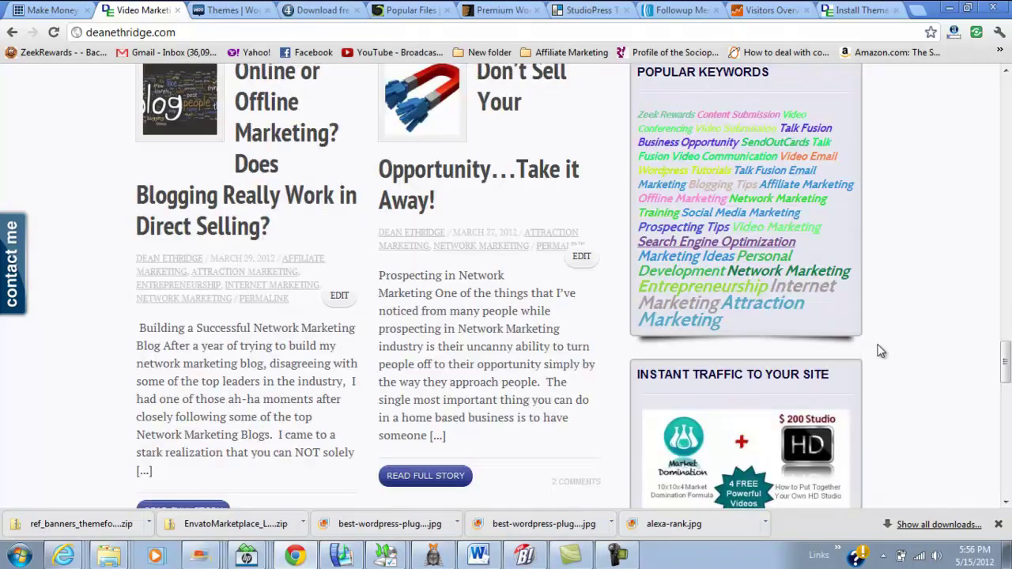
pyautogui.scroll(-5, 875, 355)
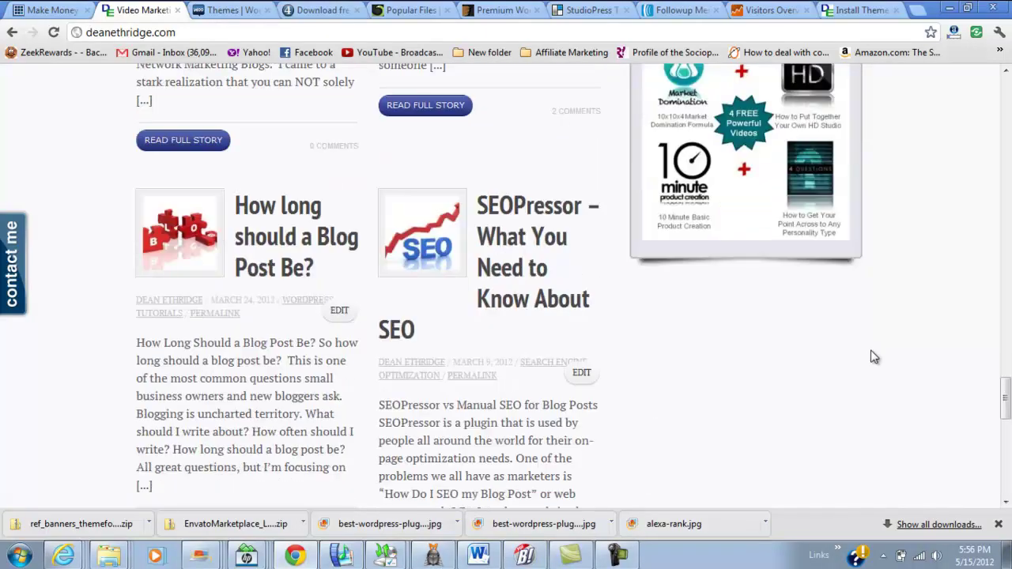
# Compare the blog's post listing with the theme filter, then tick Custom Header under Features
pyautogui.hotkey('ctrl', '9')
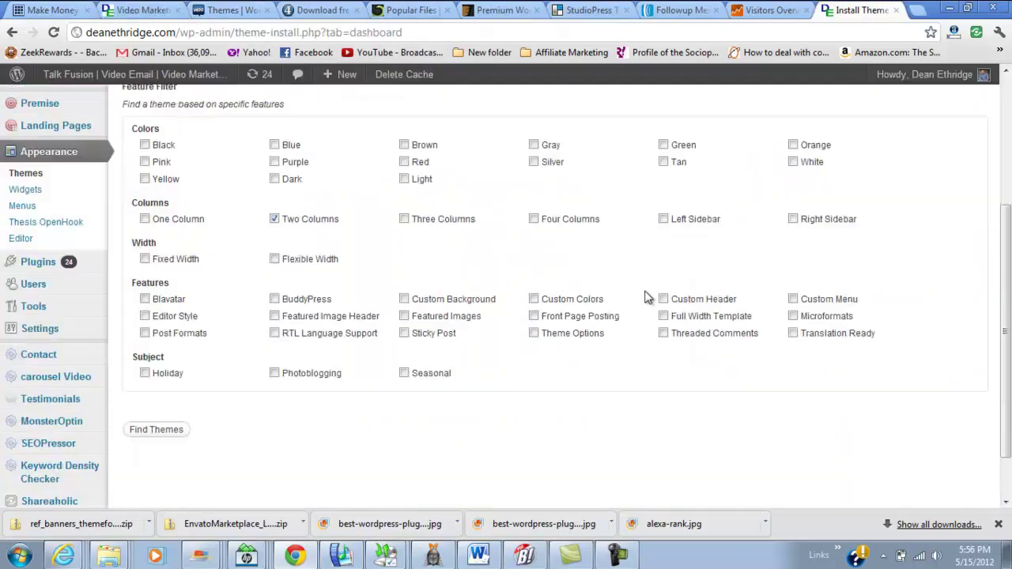
pyautogui.scroll(-1, 659, 289)
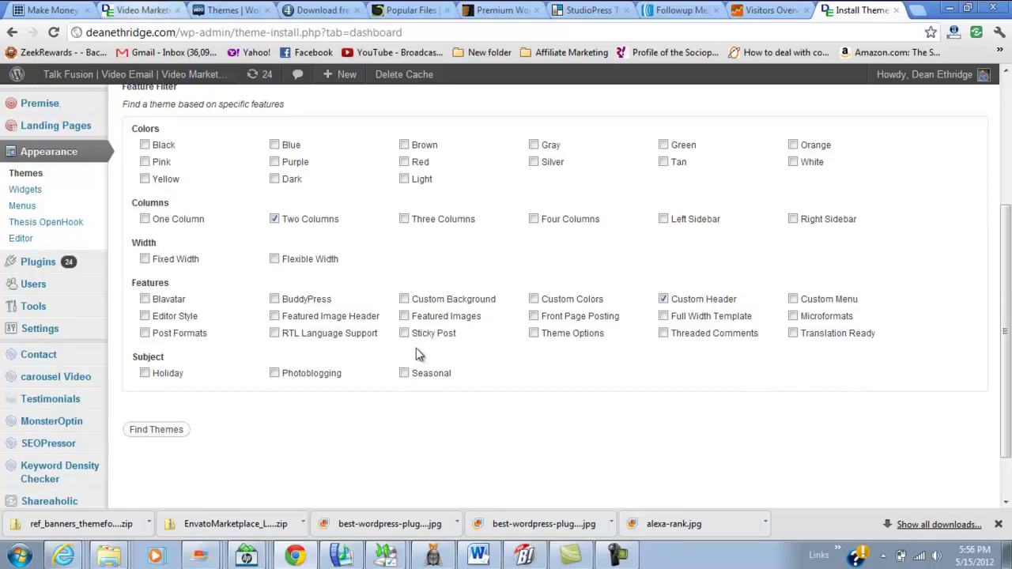
pyautogui.hotkey('ctrl', '2')
pyautogui.scroll(15, 461, 318)
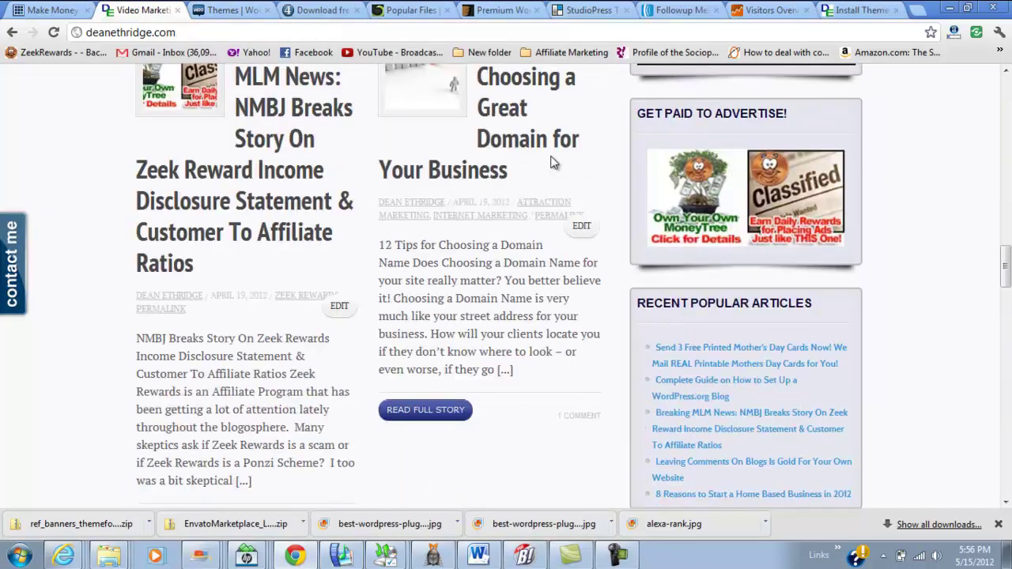
pyautogui.scroll(5, 509, 202)
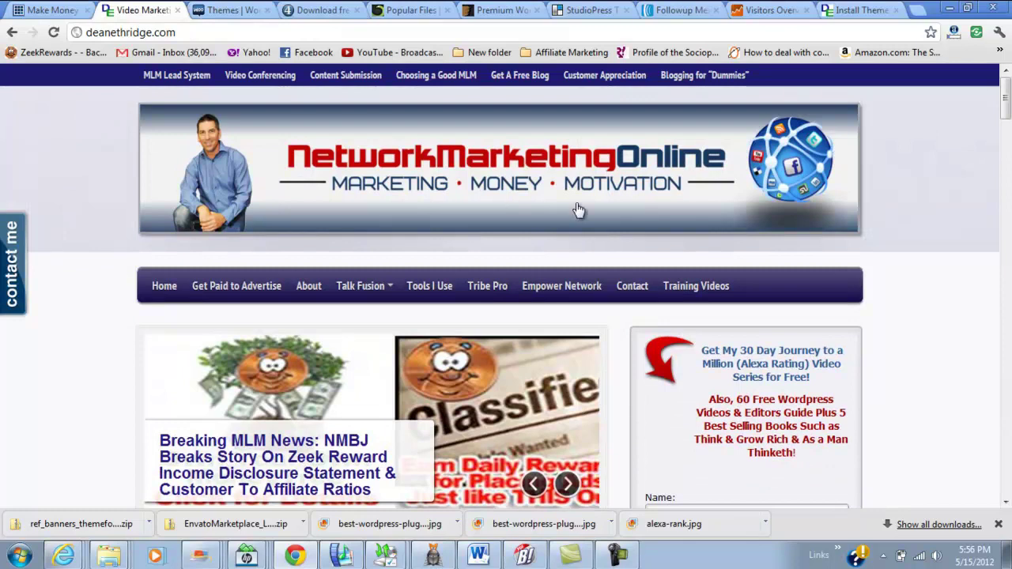
pyautogui.hotkey('ctrl', '9')
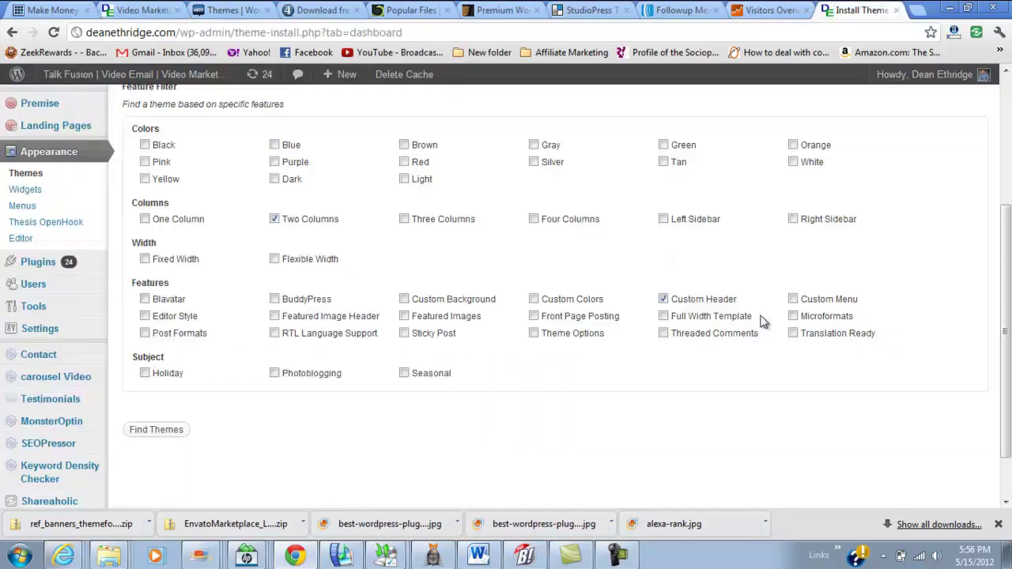
pyautogui.click(404, 299)
# Browse the blog home page, open the slider's featured post, and return to the theme filter
pyautogui.hotkey('ctrl', '2')
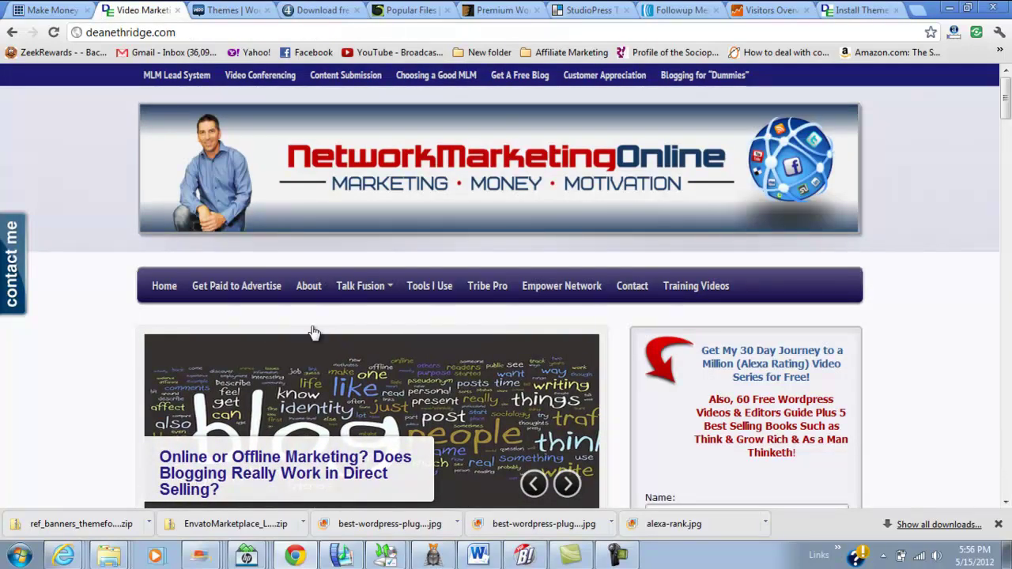
pyautogui.click(431, 289)
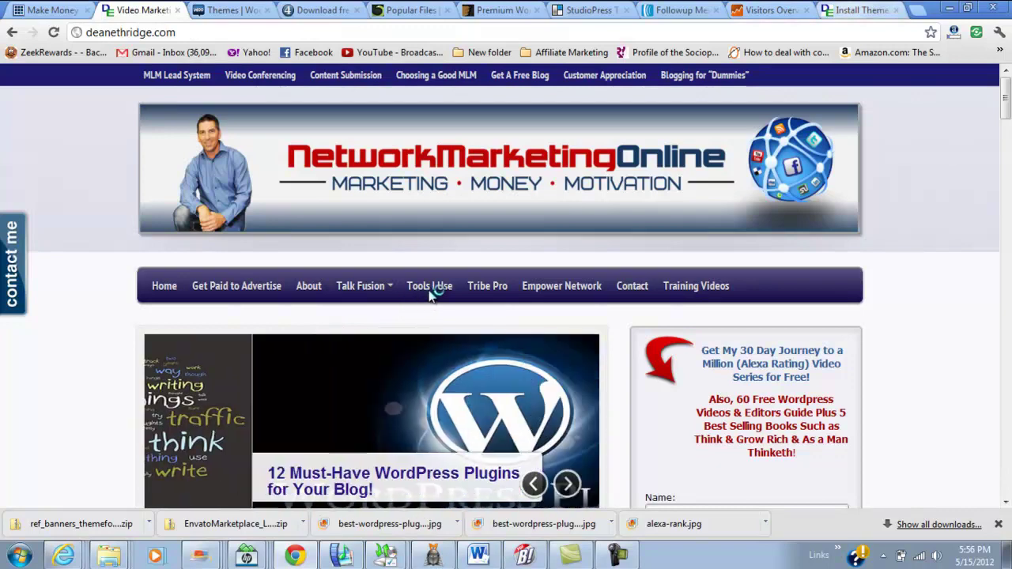
pyautogui.hotkey('ctrl', '9')
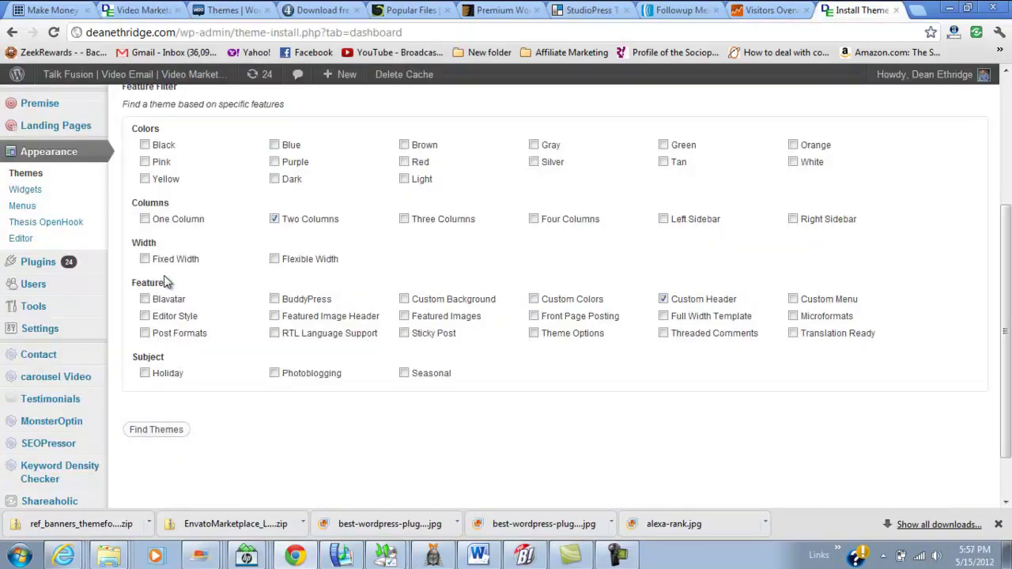
pyautogui.hotkey('ctrl', '2')
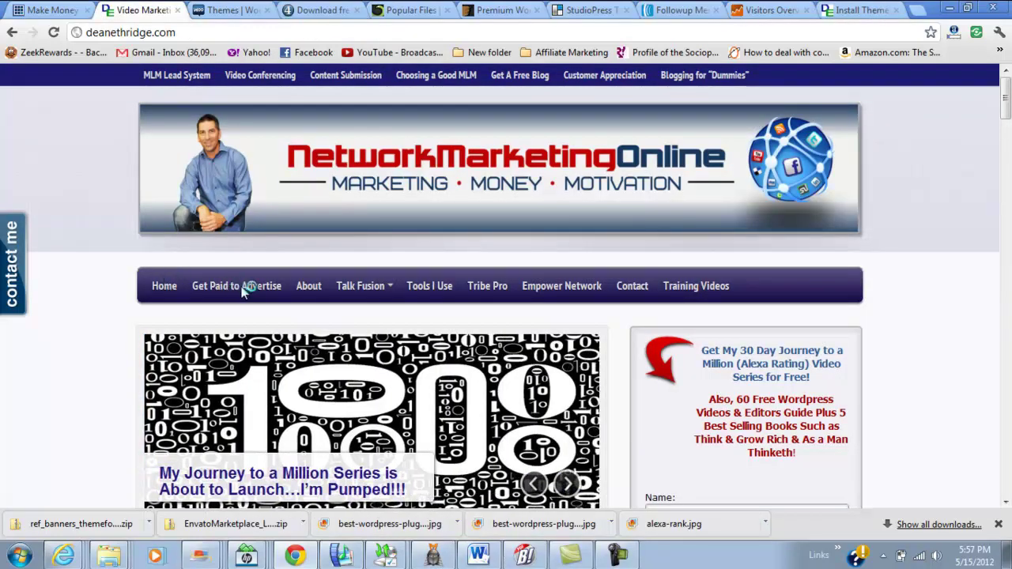
pyautogui.scroll(-1, 433, 308)
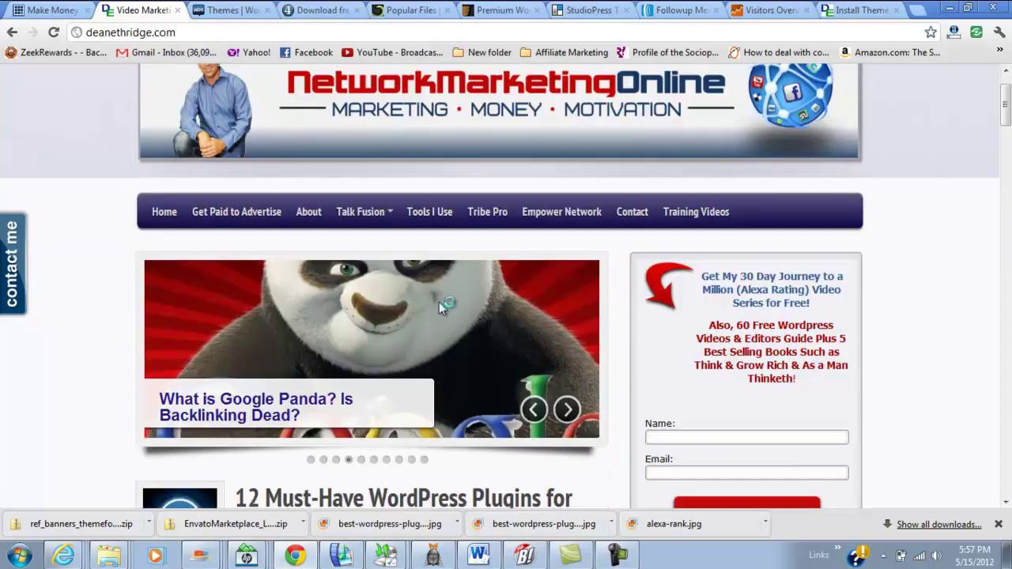
pyautogui.scroll(-2, 804, 381)
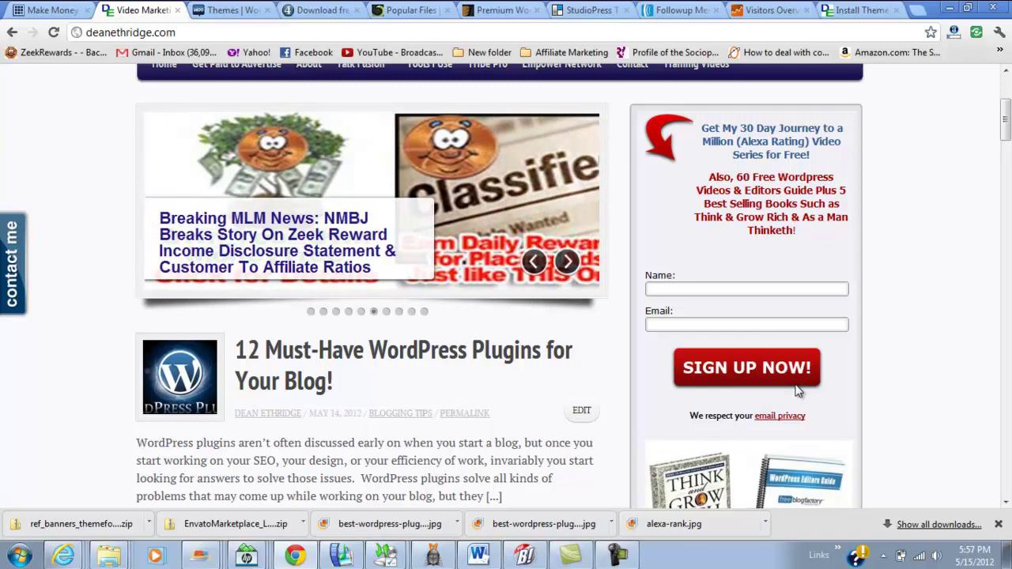
pyautogui.click(272, 269)
pyautogui.hotkey('ctrl', '9')
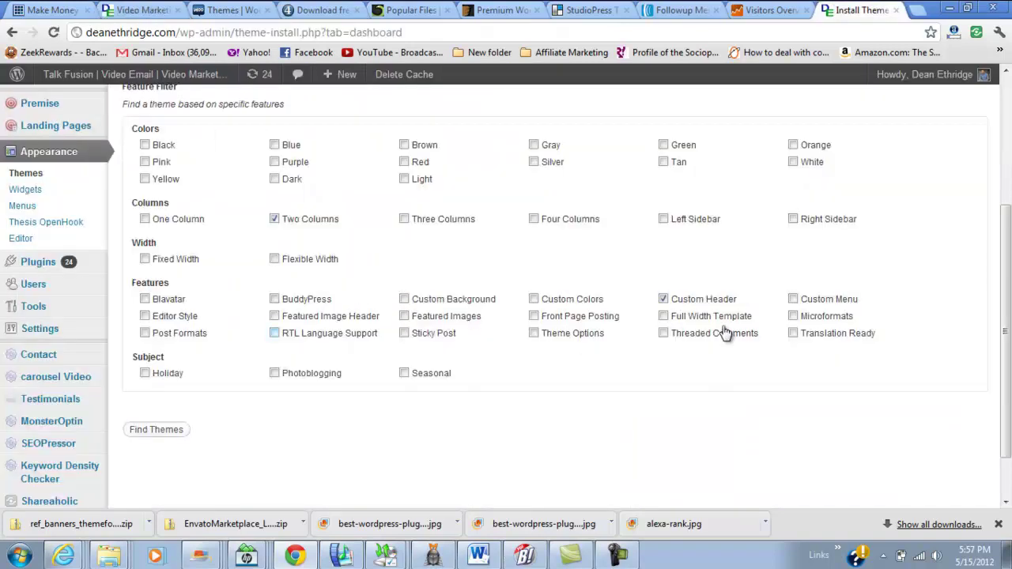
# Scroll the Landing Pages listings and open the Everix Landing item page
pyautogui.scroll(1, 676, 333)
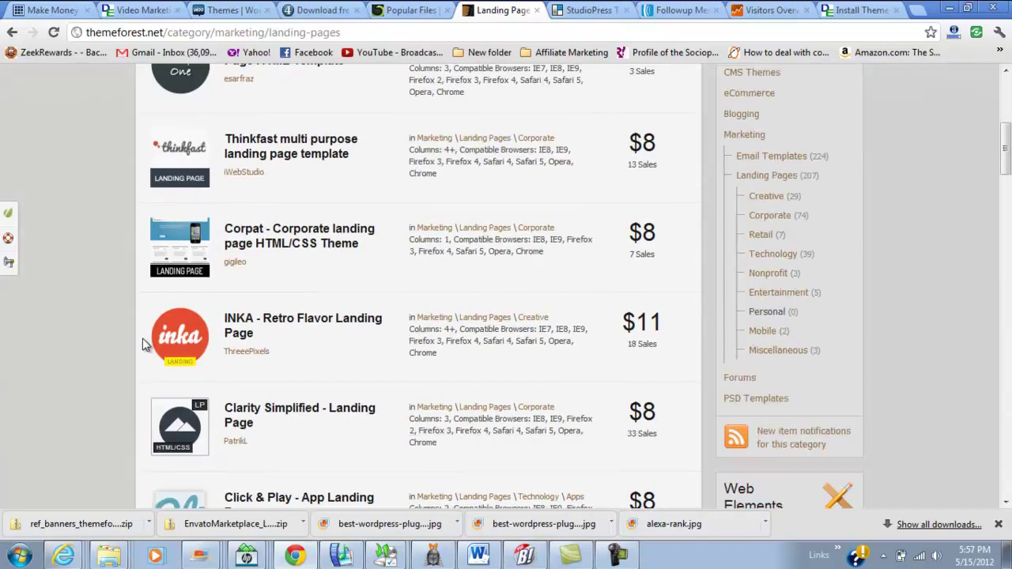
pyautogui.scroll(-4, 237, 346)
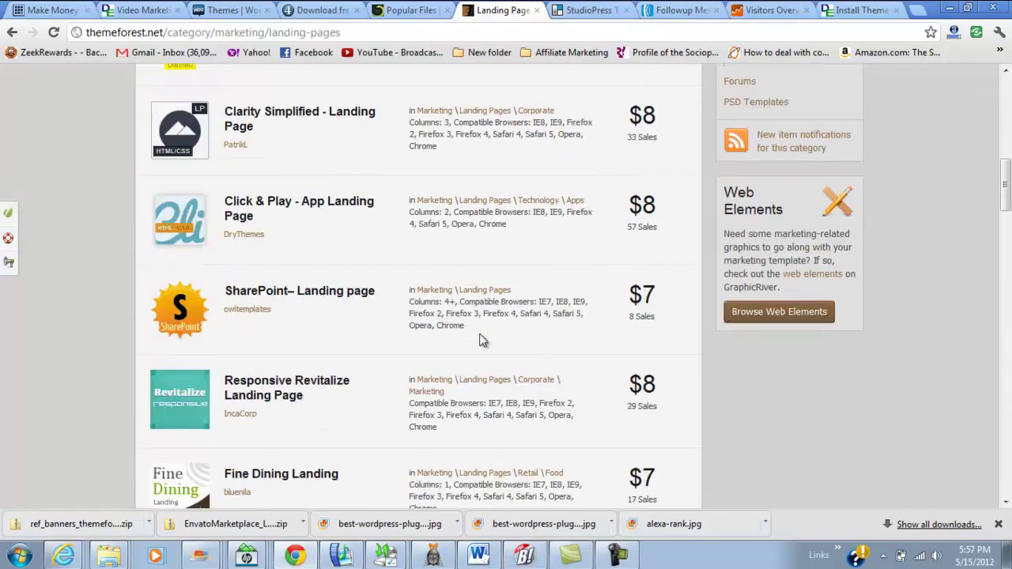
pyautogui.scroll(-5, 411, 307)
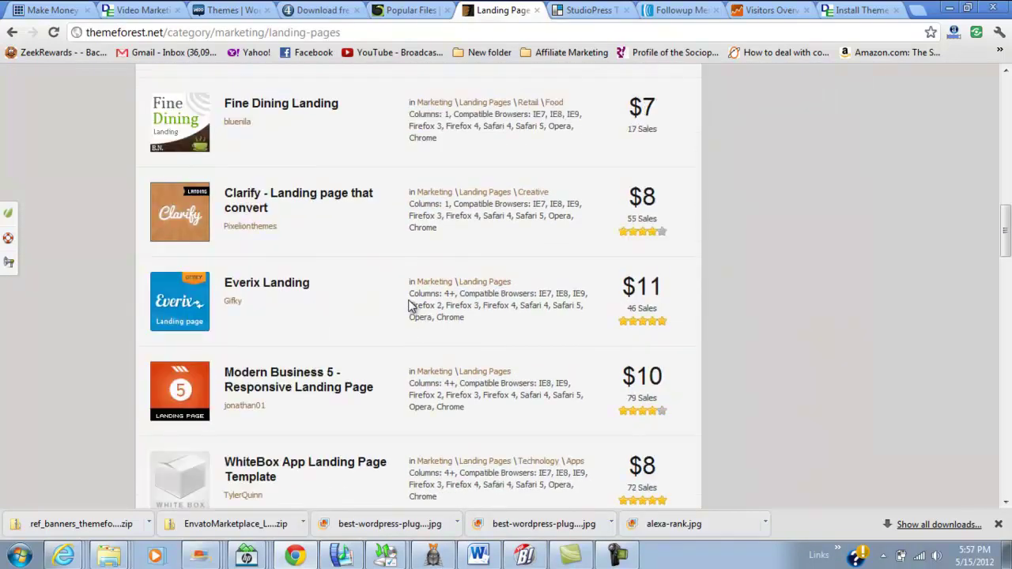
pyautogui.click(409, 306)
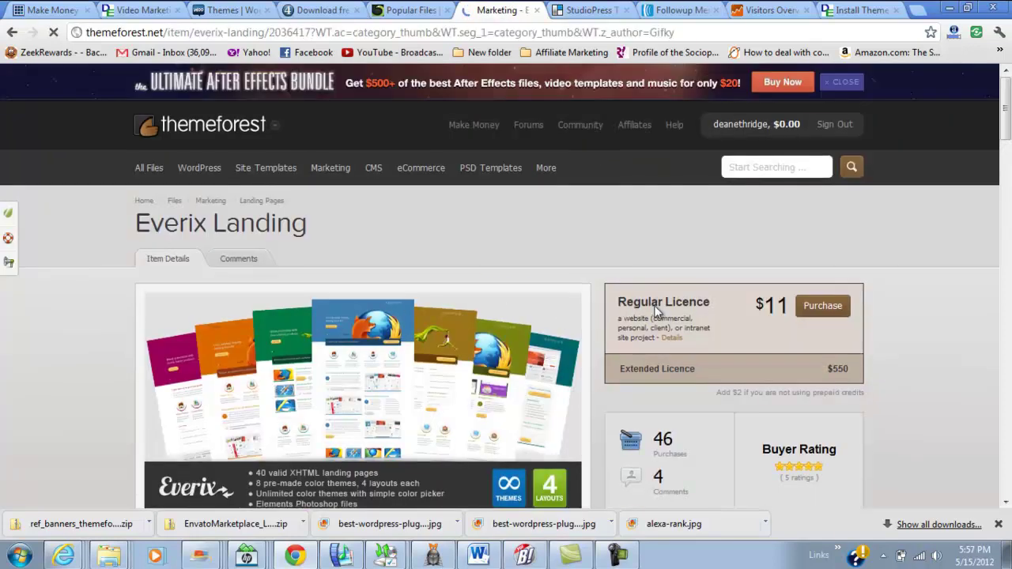
# Choose the blue colour theme and a layout for the Everix Landing preview
pyautogui.scroll(-1, 657, 307)
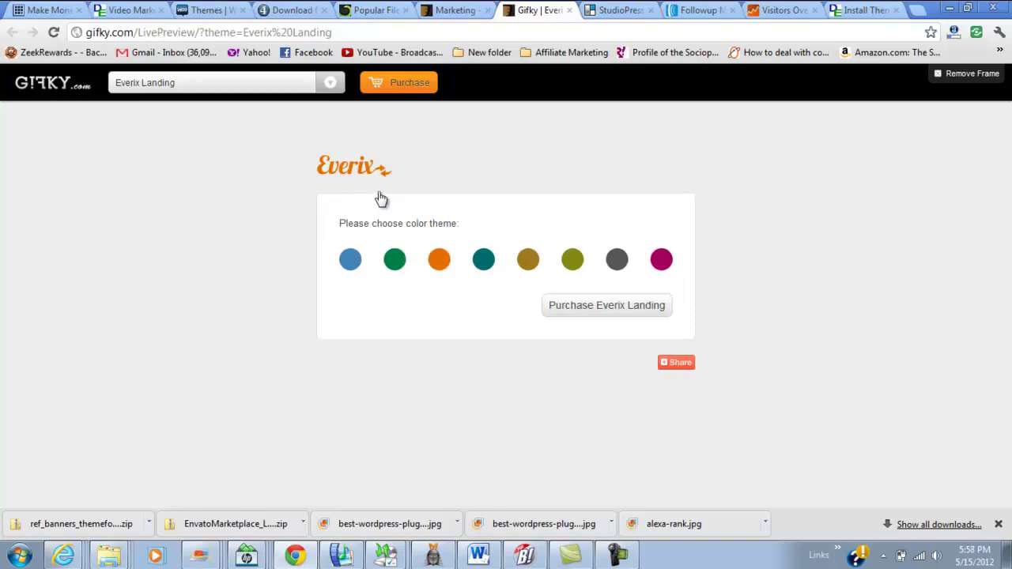
pyautogui.click(380, 197)
pyautogui.click(566, 189)
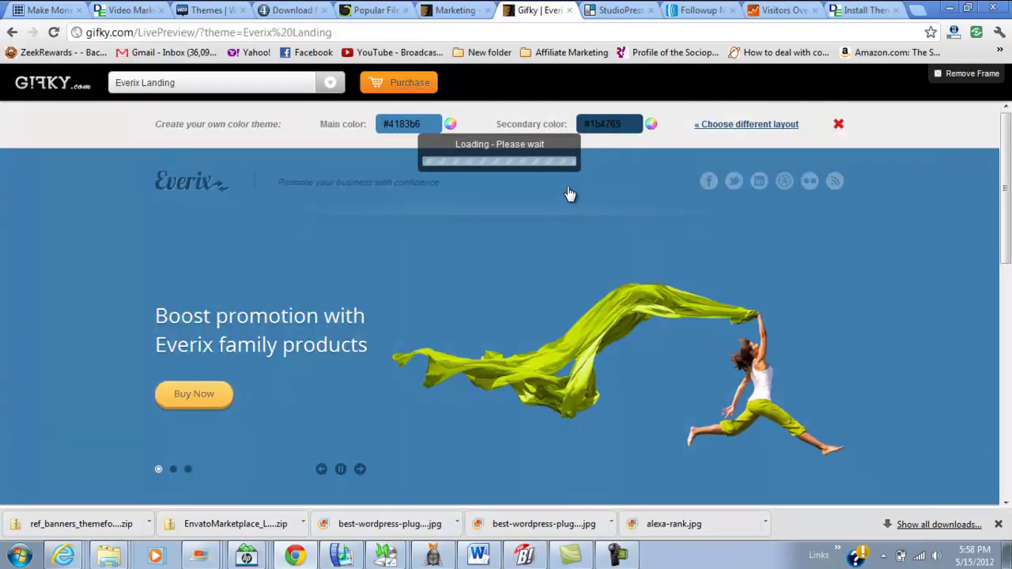
# Set the preview's secondary colour to bright green #85FF18
pyautogui.scroll(-8, 569, 193)
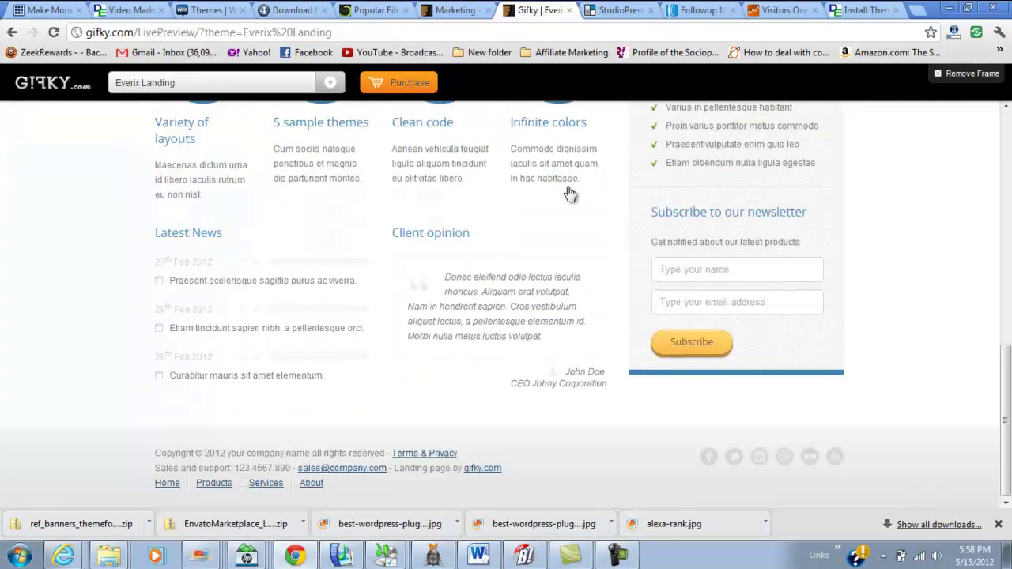
pyautogui.scroll(8, 567, 190)
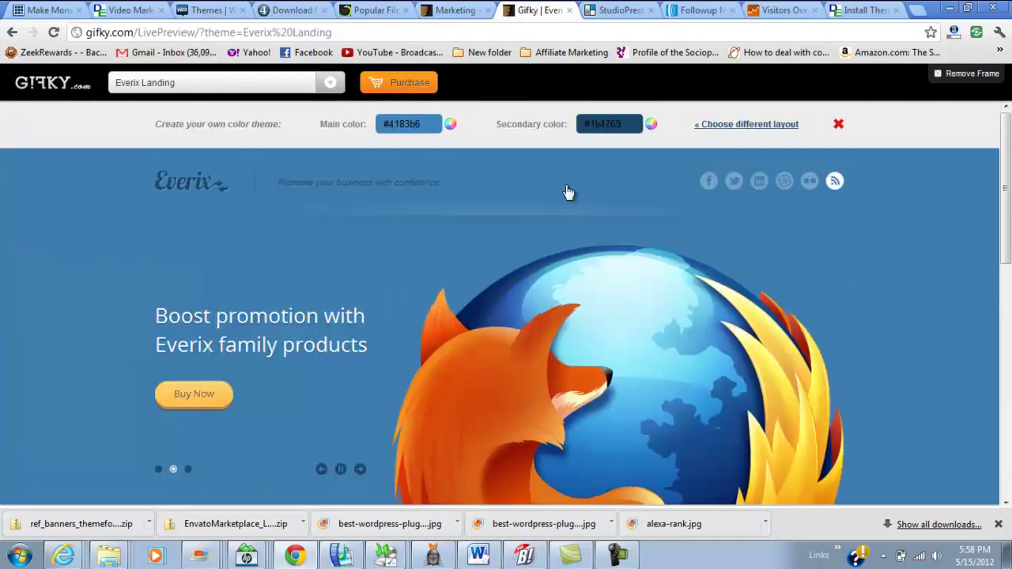
pyautogui.click(609, 124)
pyautogui.click(678, 181)
pyautogui.click(873, 208)
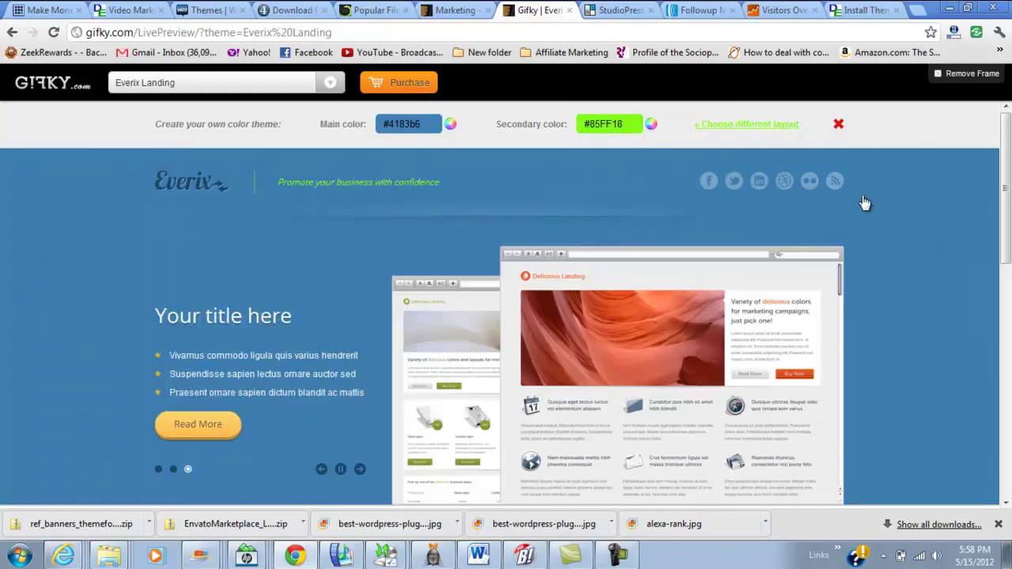
# Return to the Everix Landing item page tab with Ctrl+Shift+Tab
pyautogui.hotkey('ctrl', 'shift', 'Tab')
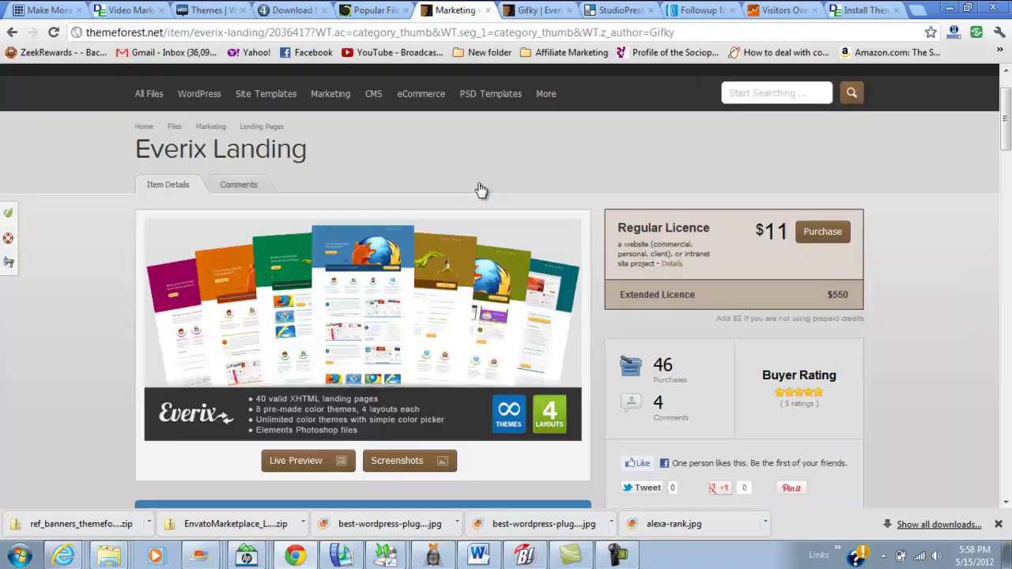